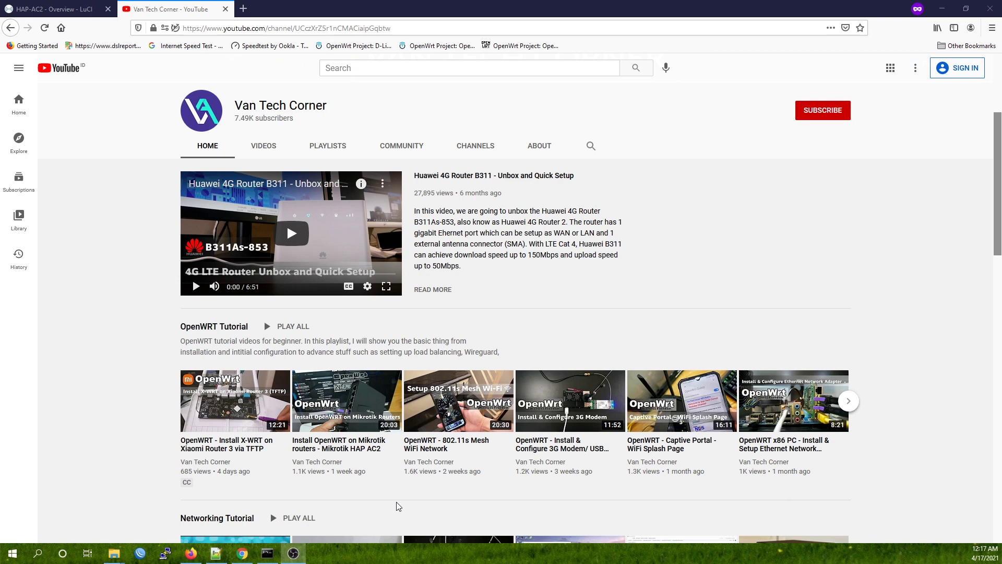
# - Review the router's OPENVPN interface and the list of configured OpenVPN instances in the LuCI web interface
pyautogui.click(348, 443)
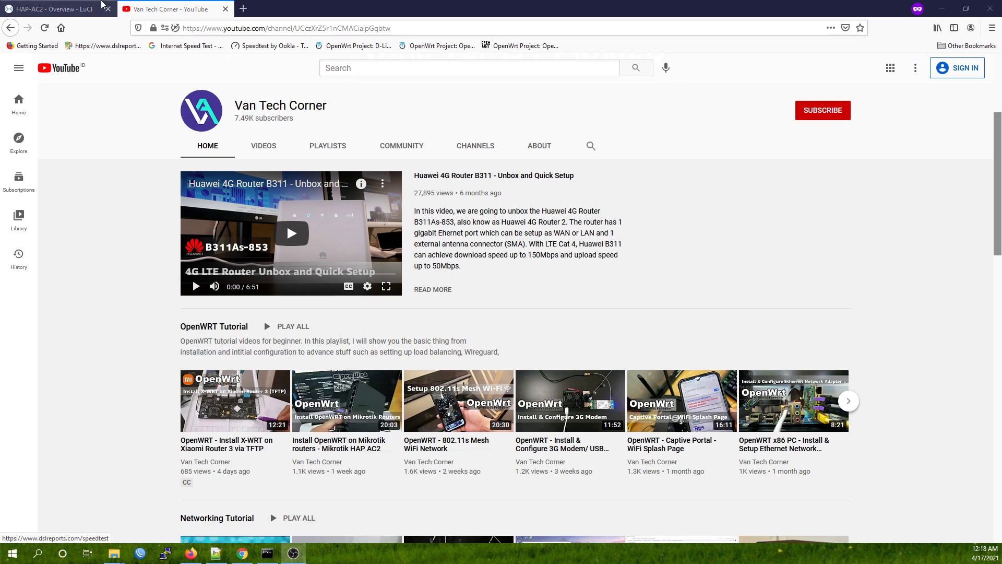
pyautogui.click(97, 9)
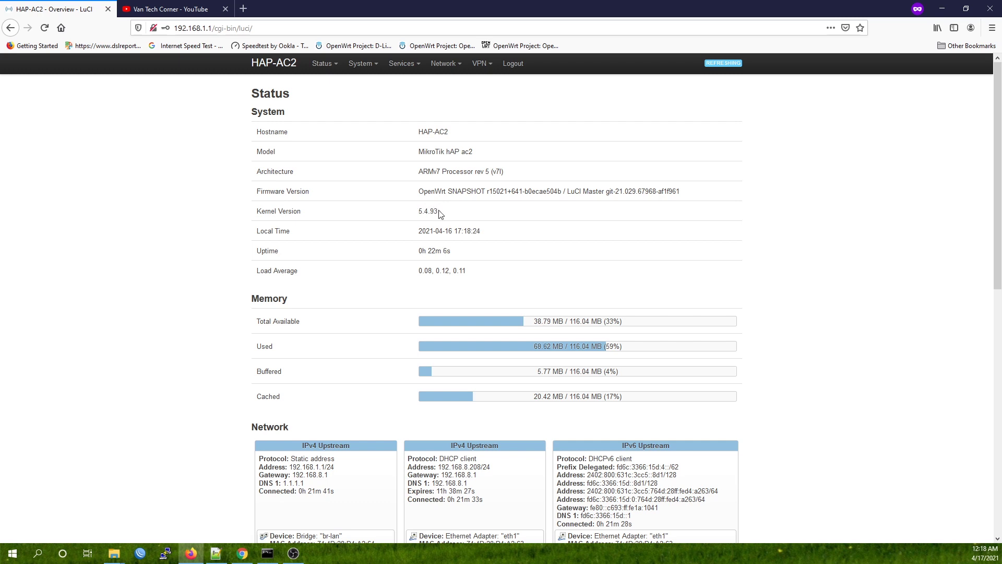
pyautogui.moveTo(362, 139); pyautogui.dragTo(411, 144)
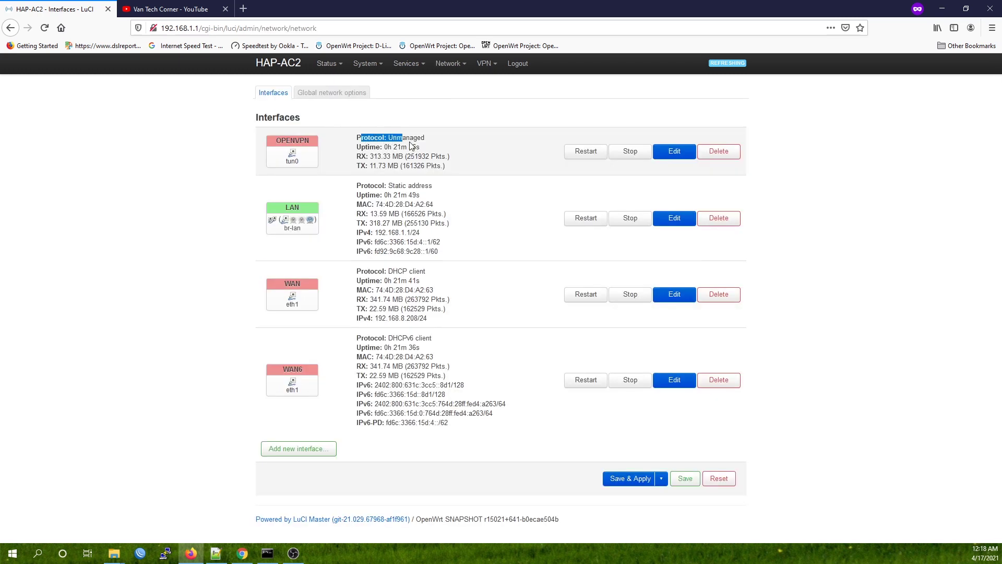
pyautogui.click(407, 159)
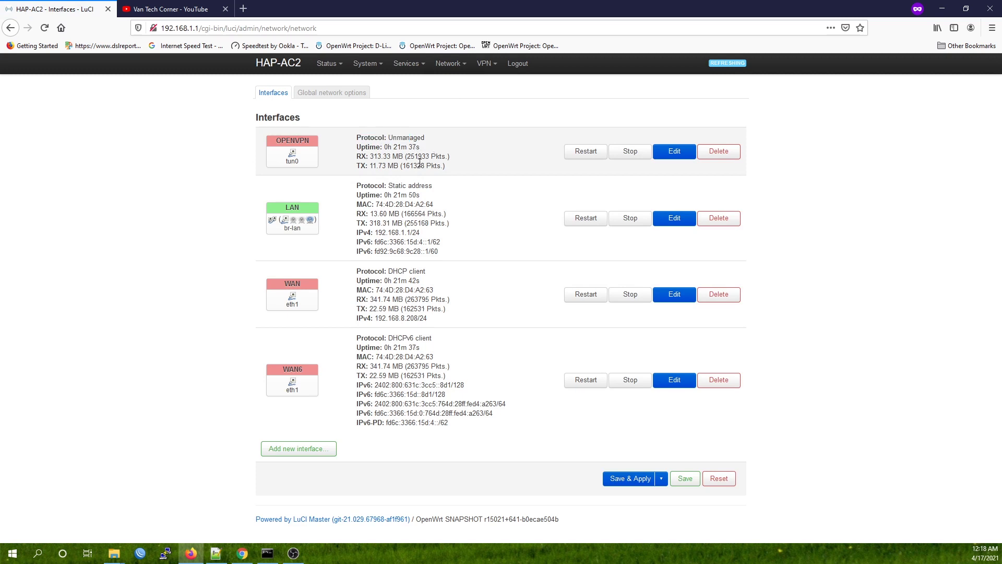
pyautogui.moveTo(485, 63)
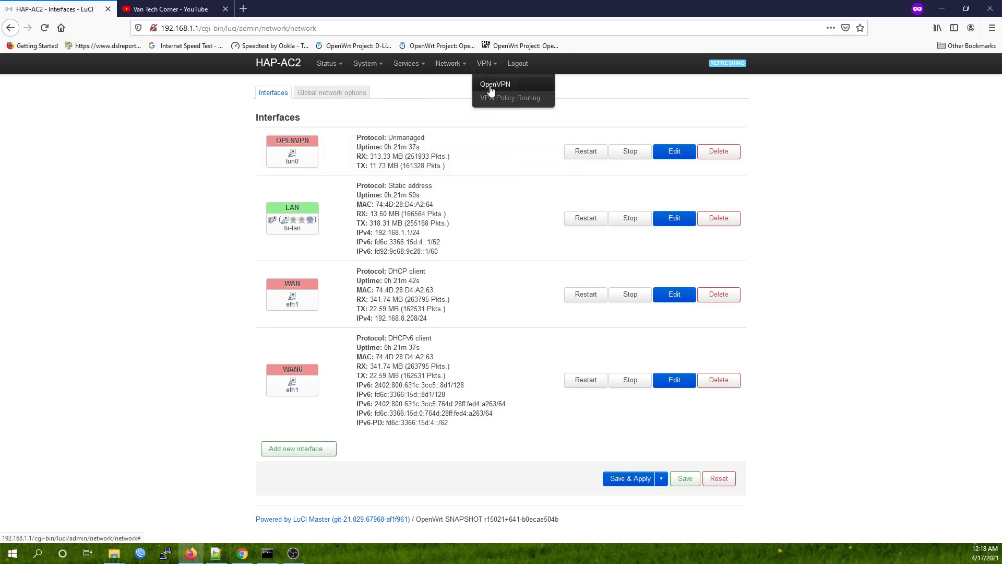
pyautogui.click(494, 85)
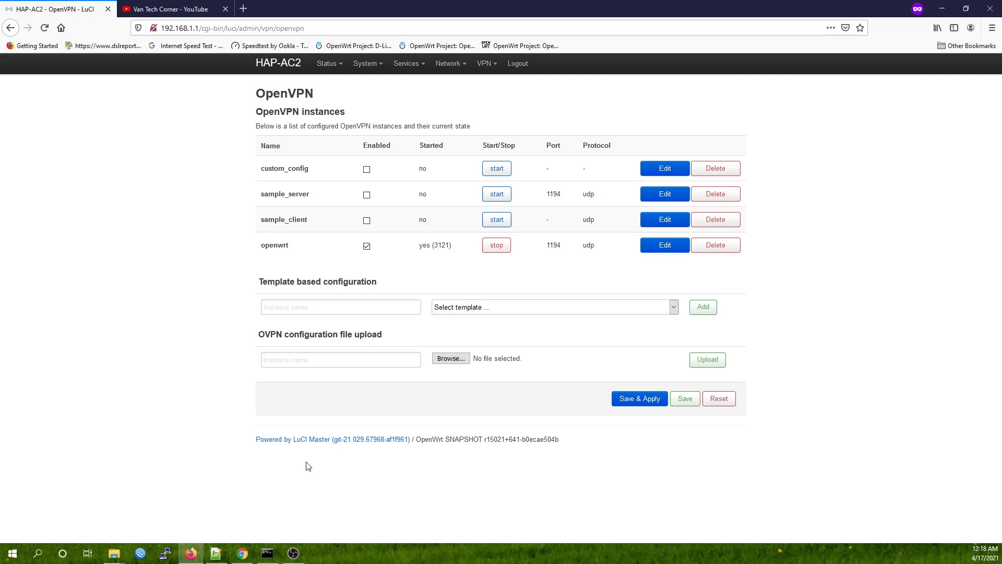
# - Switch to PuTTY, adjust the terminal font, and open an SSH session to 192.168.1.1 on port 22
pyautogui.click(942, 8)
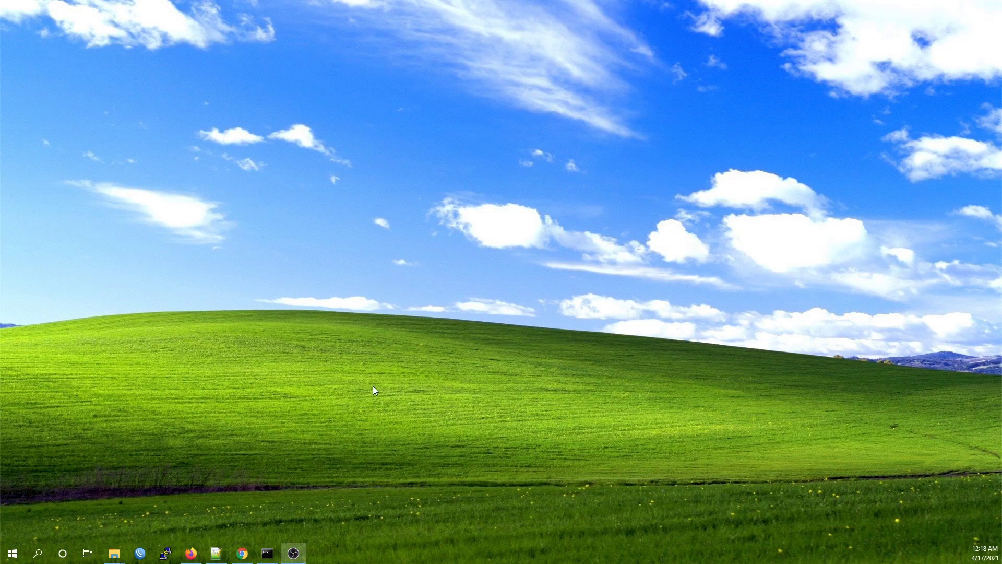
pyautogui.click(165, 553)
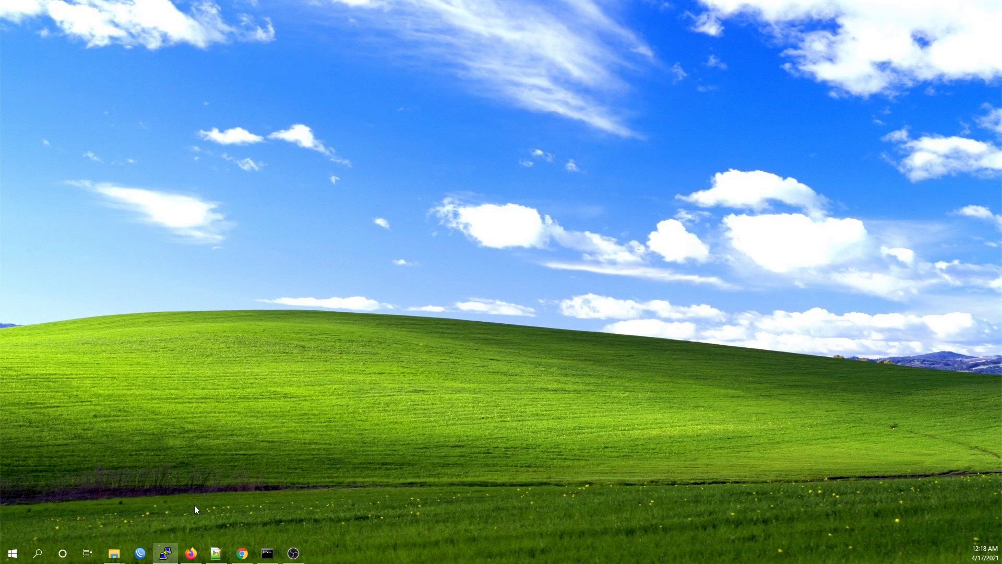
pyautogui.moveTo(381, 150); pyautogui.dragTo(331, 139)
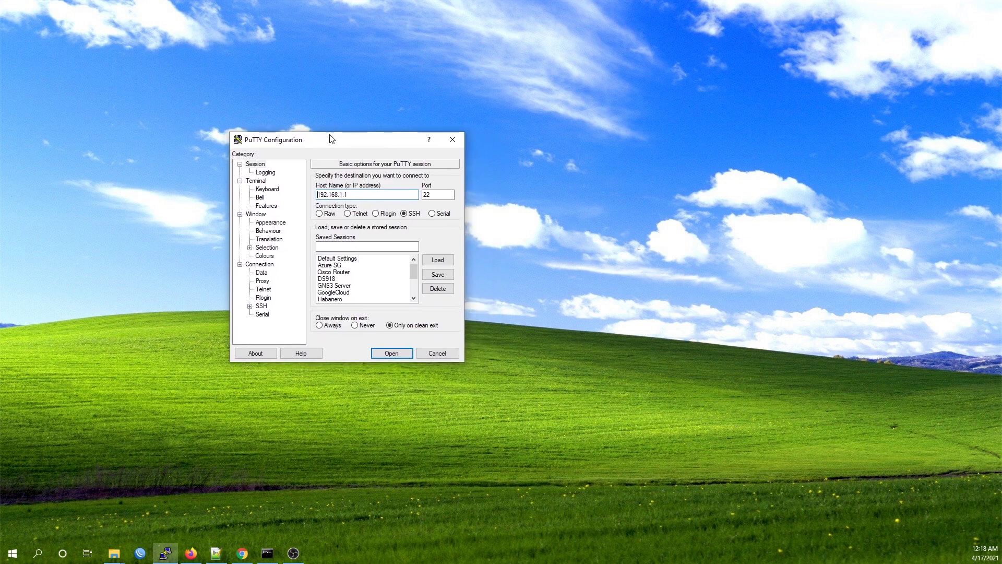
pyautogui.click(270, 223)
pyautogui.click(435, 238)
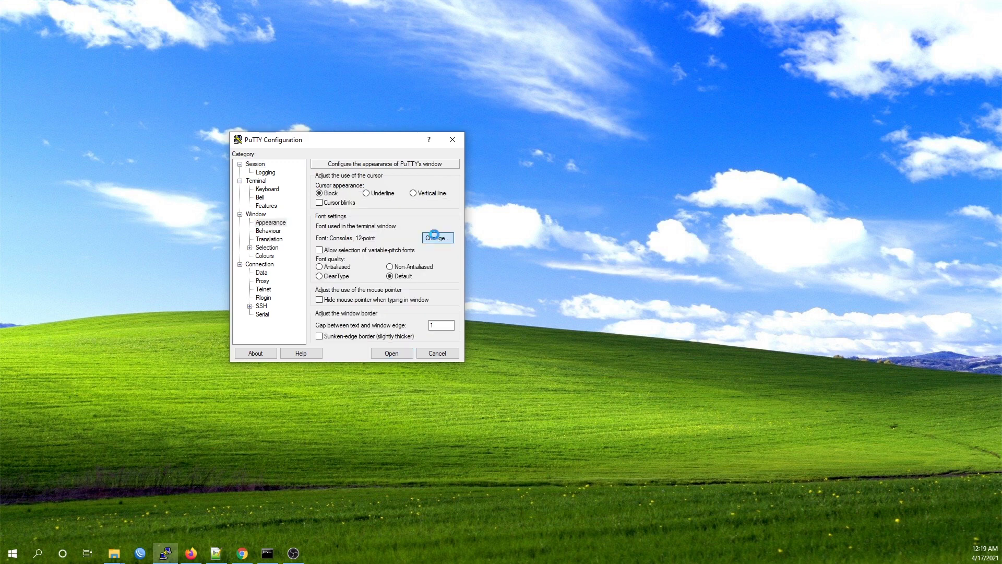
pyautogui.click(432, 256)
pyautogui.click(391, 435)
pyautogui.click(389, 355)
# - Log in to the router as root with the account password and run htop
pyautogui.moveTo(193, 47); pyautogui.dragTo(272, 89)
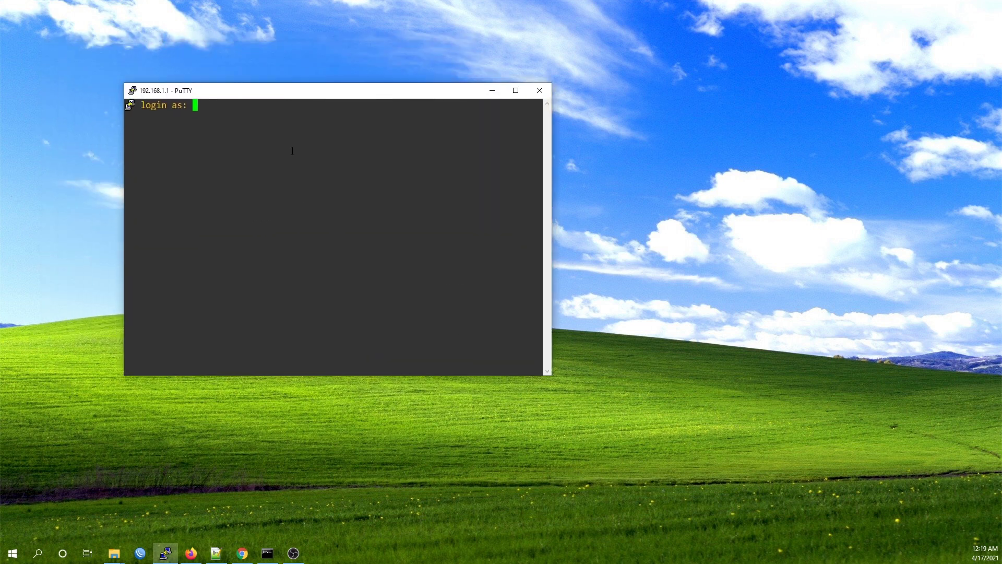
pyautogui.write('root')
pyautogui.press('Return')
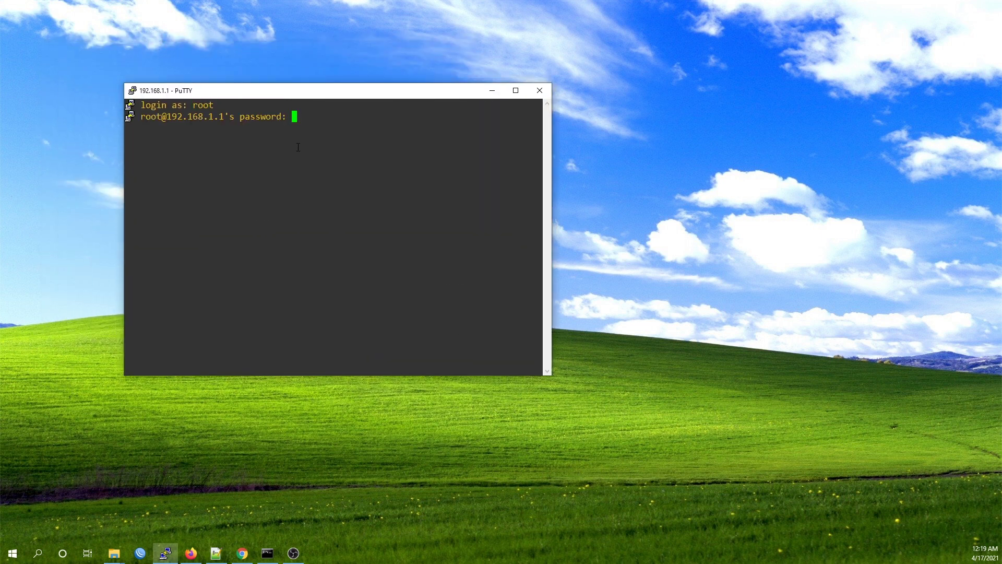
pyautogui.press('Return')
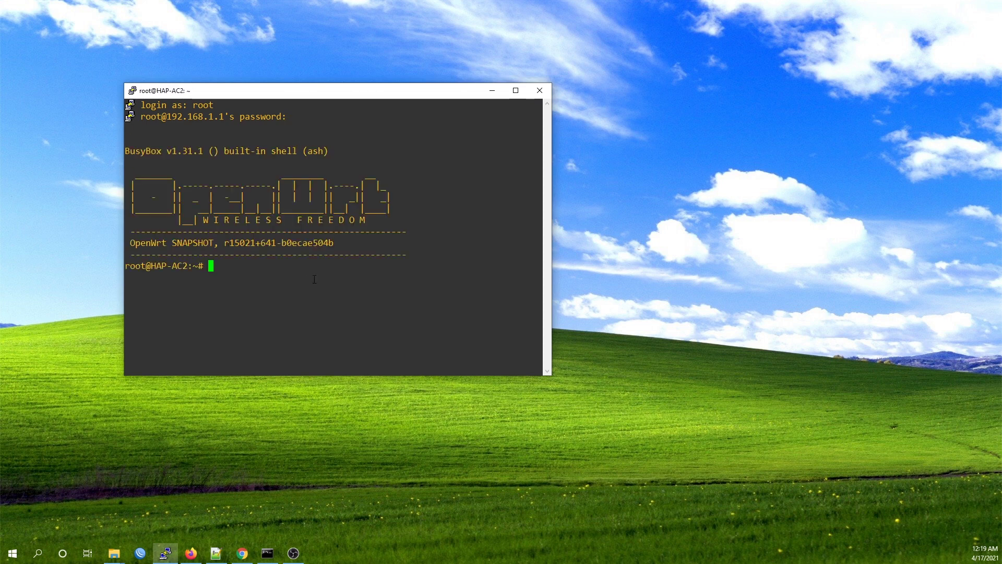
pyautogui.write('htop')
pyautogui.press('Return')
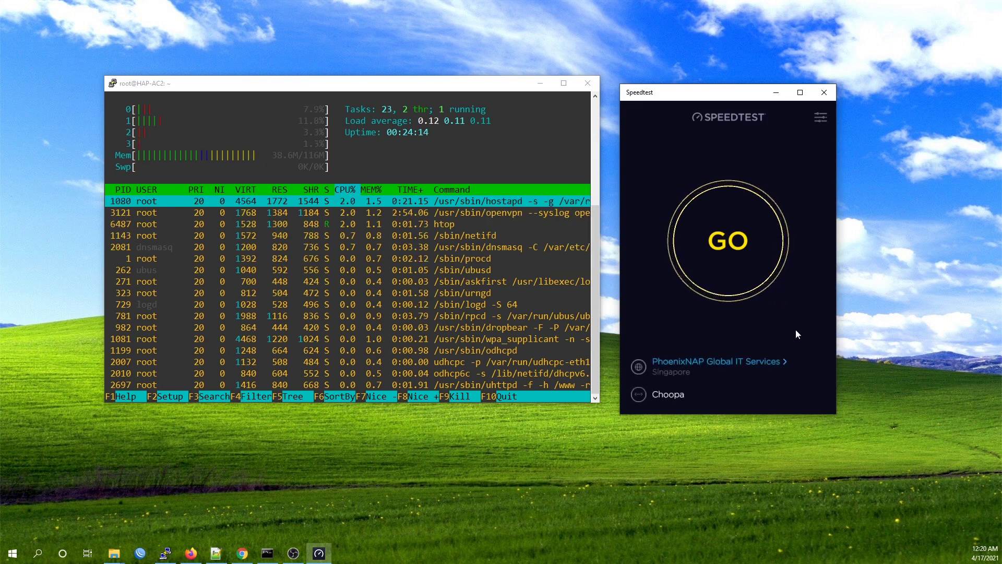
# - Measure the OpenVPN connection speed against the PhoenixNAP Global IT Services and Viewqwest Pte Ltd servers in Singapore
pyautogui.click(723, 256)
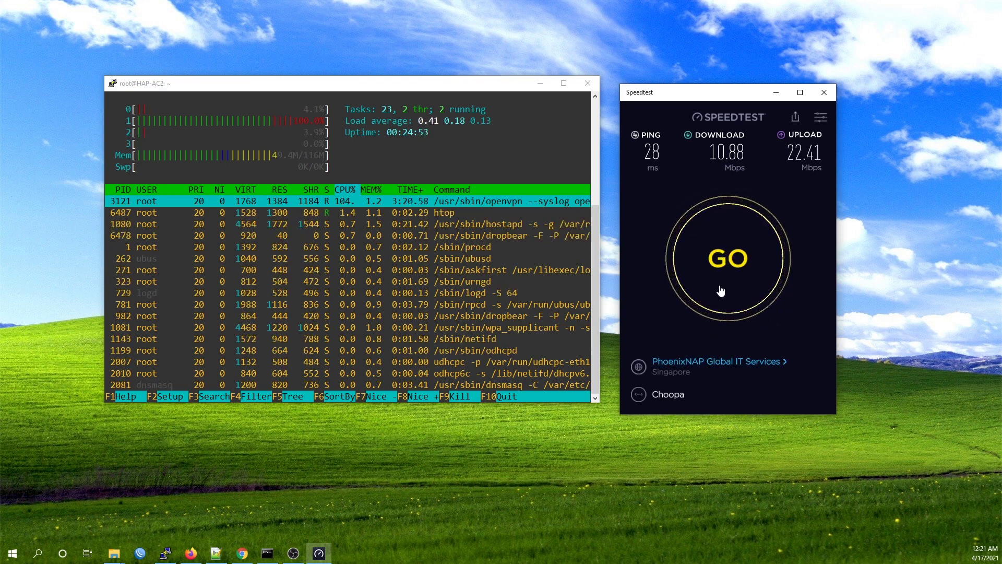
pyautogui.click(715, 367)
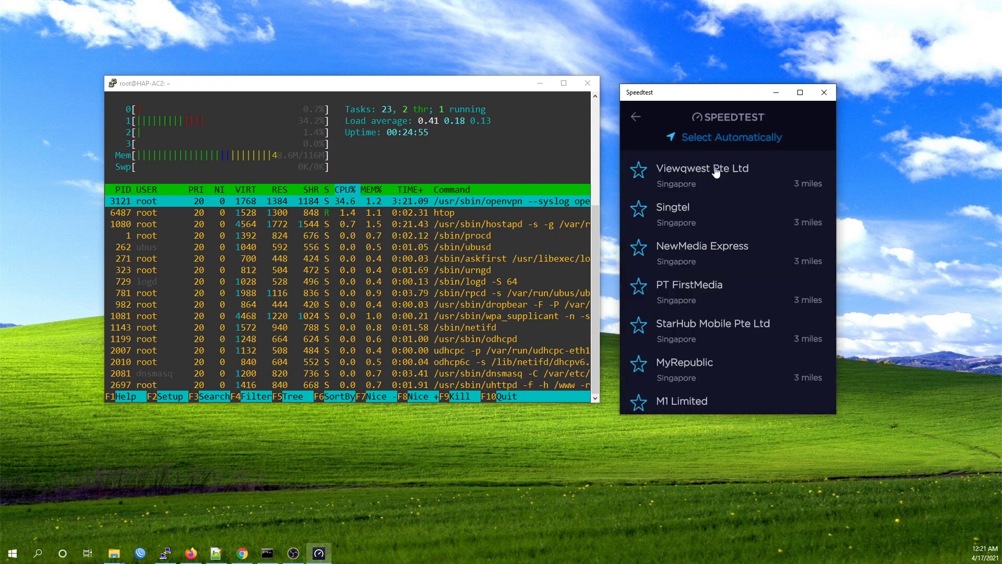
pyautogui.click(714, 175)
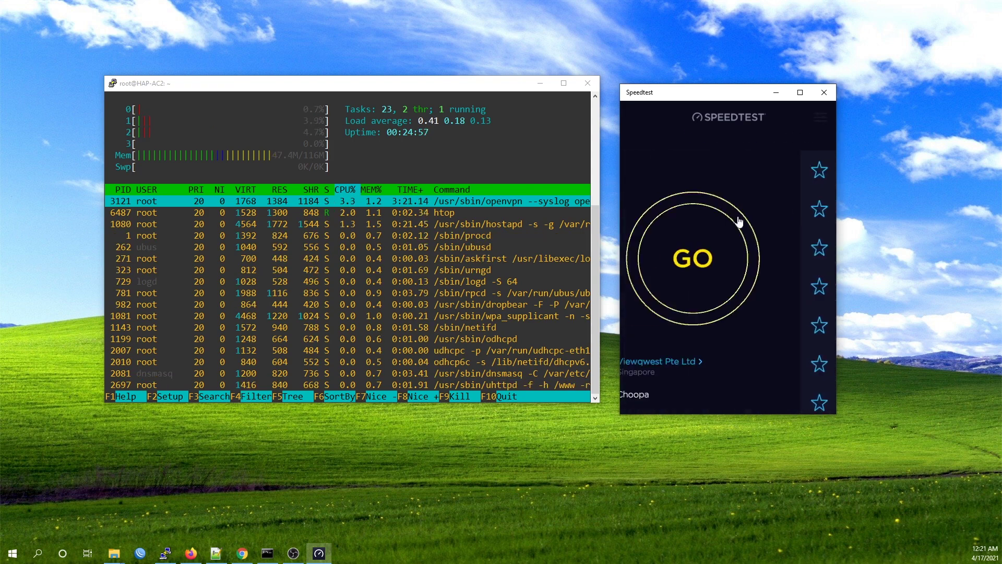
pyautogui.click(729, 259)
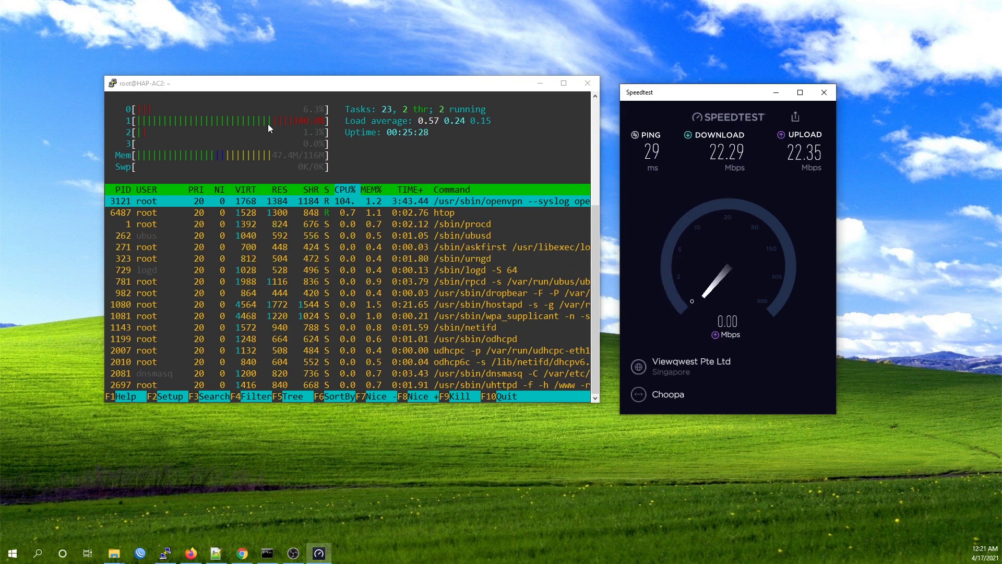
# - Choose a different test server and run another speed test over the OpenVPN connection
pyautogui.click(693, 367)
pyautogui.click(702, 254)
pyautogui.click(761, 281)
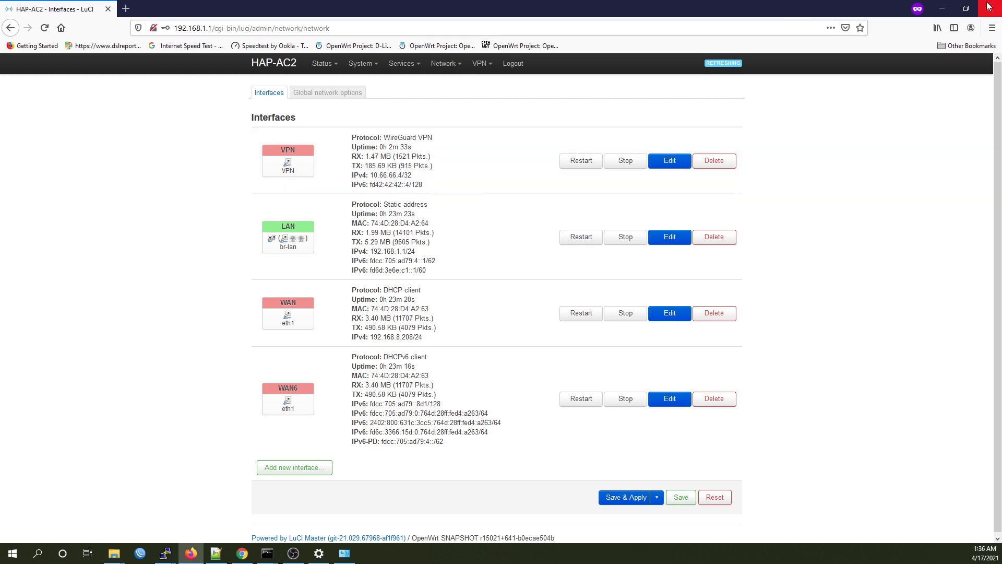
# - Switch from the browser to the Speedtest app and measure the WireGuard VPN speed against the Campana server in Singapore
pyautogui.click(942, 7)
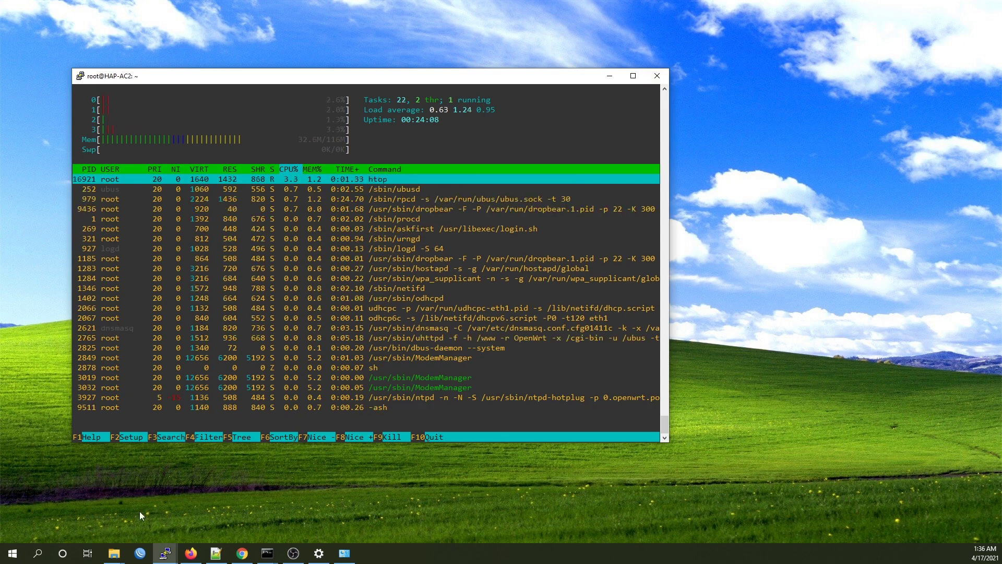
pyautogui.click(13, 553)
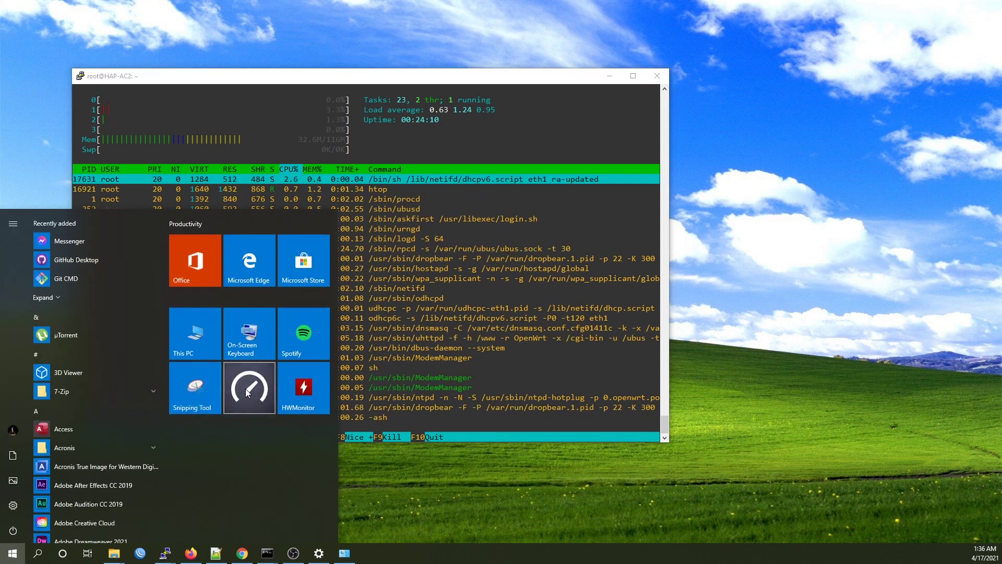
pyautogui.click(233, 379)
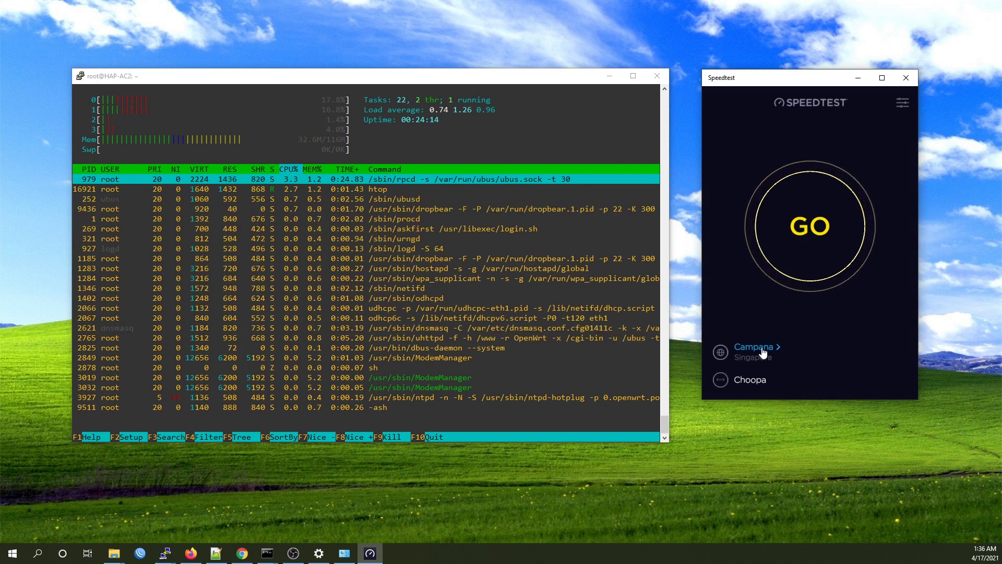
pyautogui.click(797, 237)
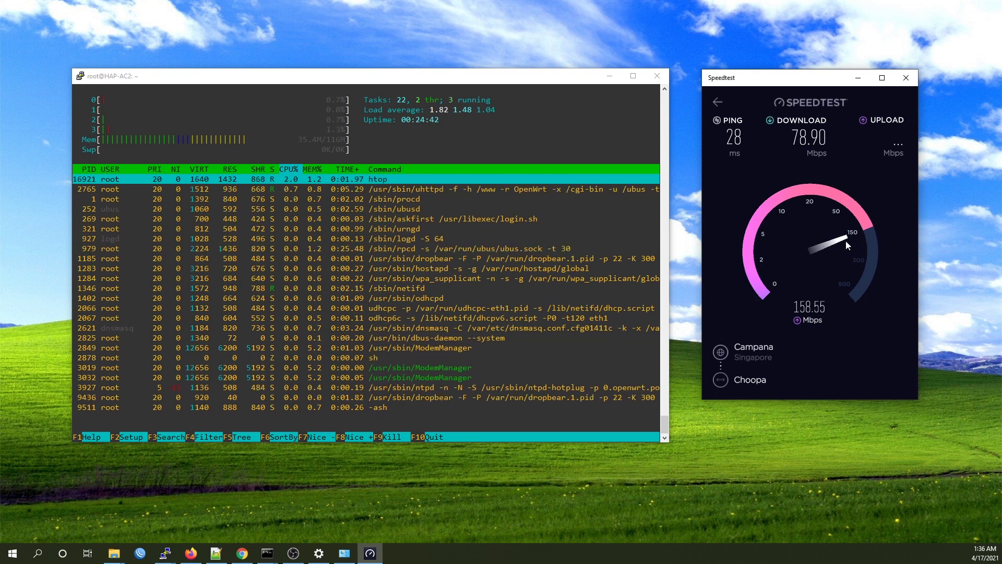
# - Select the Viewqwest Pte Ltd server in Singapore and measure the WireGuard VPN speed
pyautogui.click(746, 357)
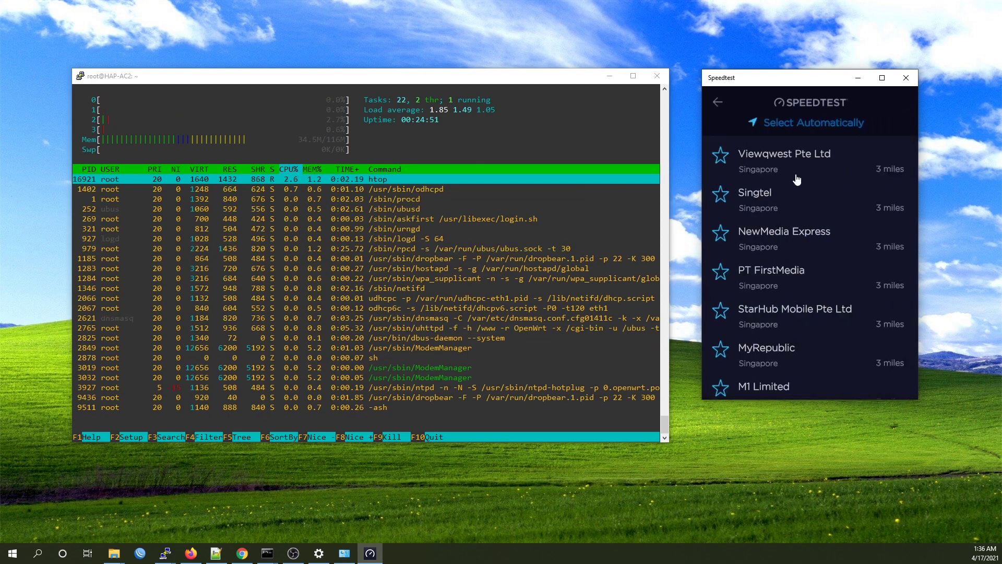
pyautogui.click(787, 160)
pyautogui.click(800, 250)
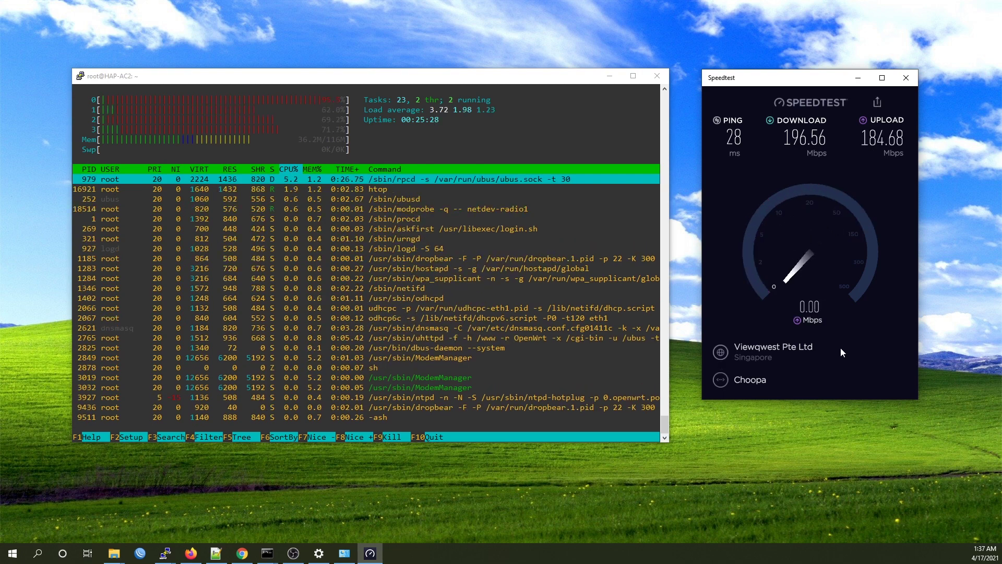
# - Select the M1 Limited server in Singapore and run the WireGuard speed test
pyautogui.click(841, 348)
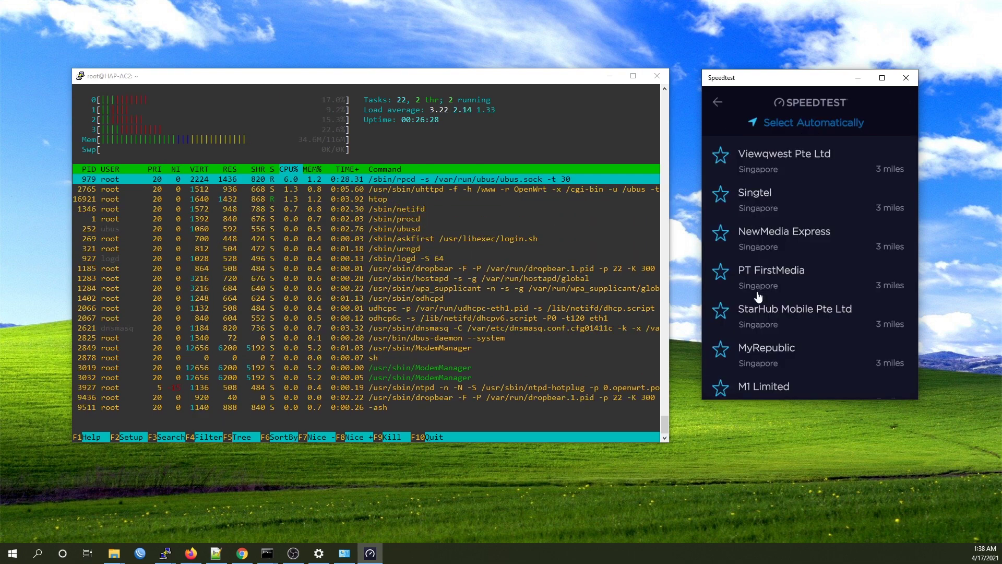
pyautogui.scroll(-3, 762, 293)
pyautogui.click(763, 255)
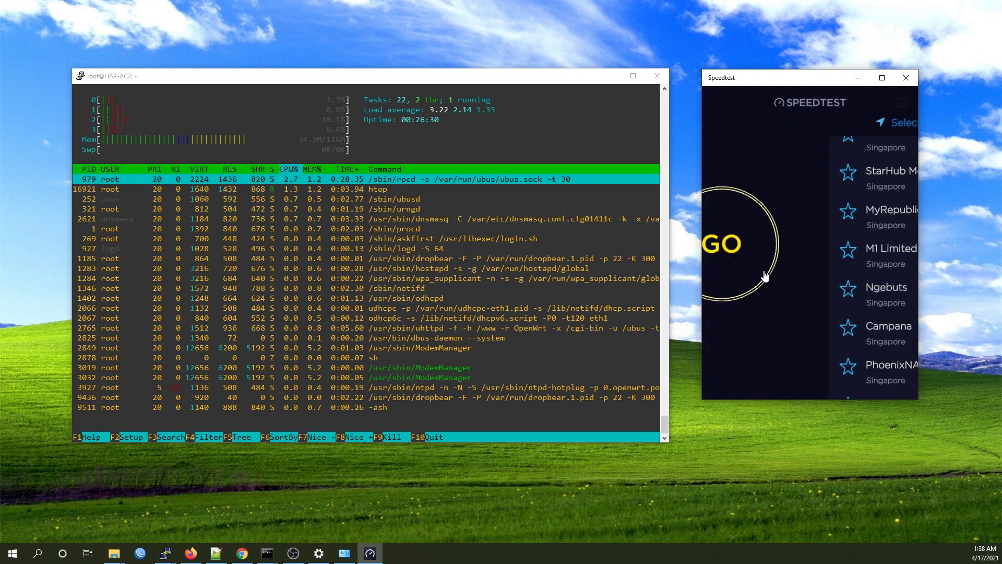
pyautogui.click(815, 261)
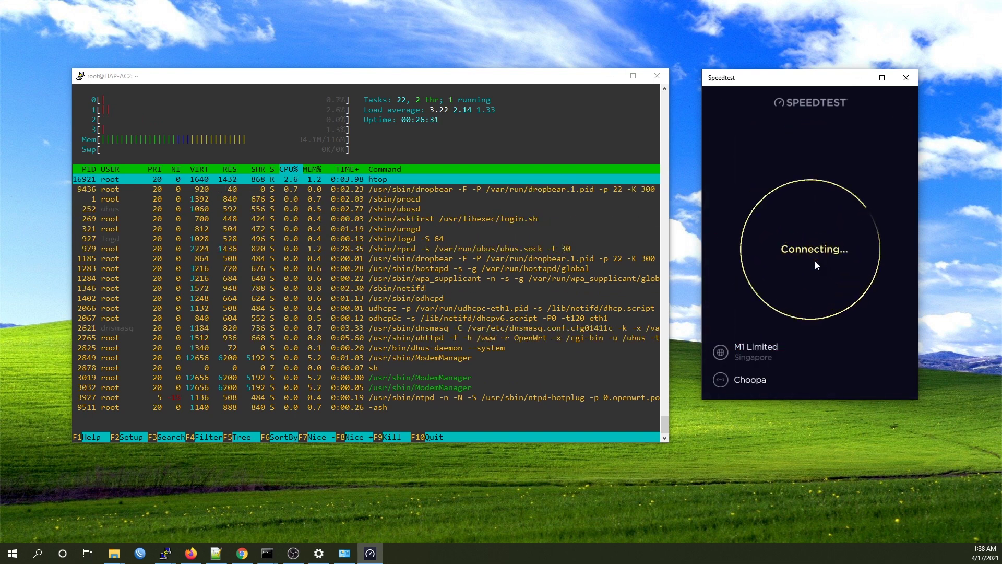
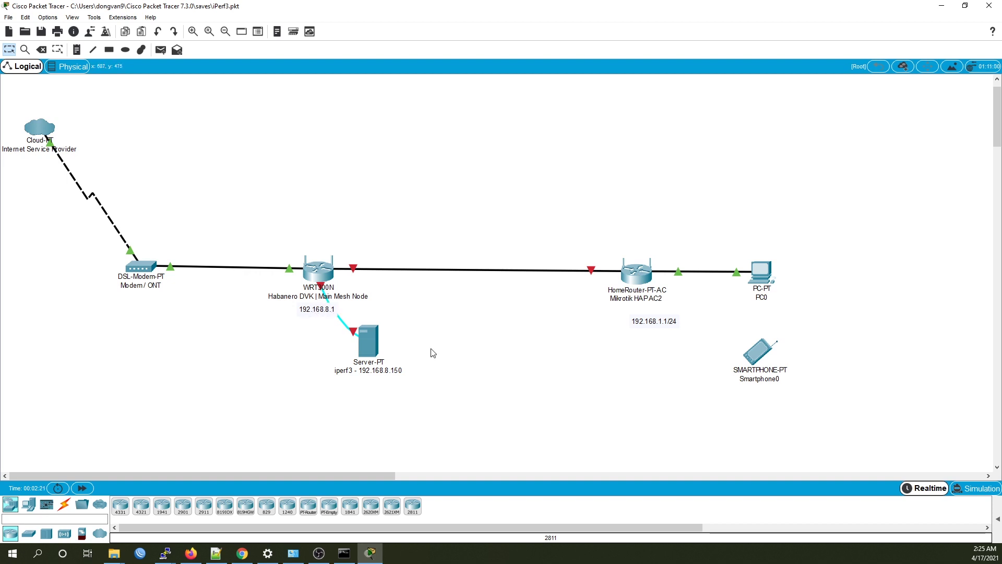
# - Examine the main mesh node with its iperf3 server and the client devices in the Packet Tracer network diagram
pyautogui.moveTo(268, 210); pyautogui.dragTo(430, 431)
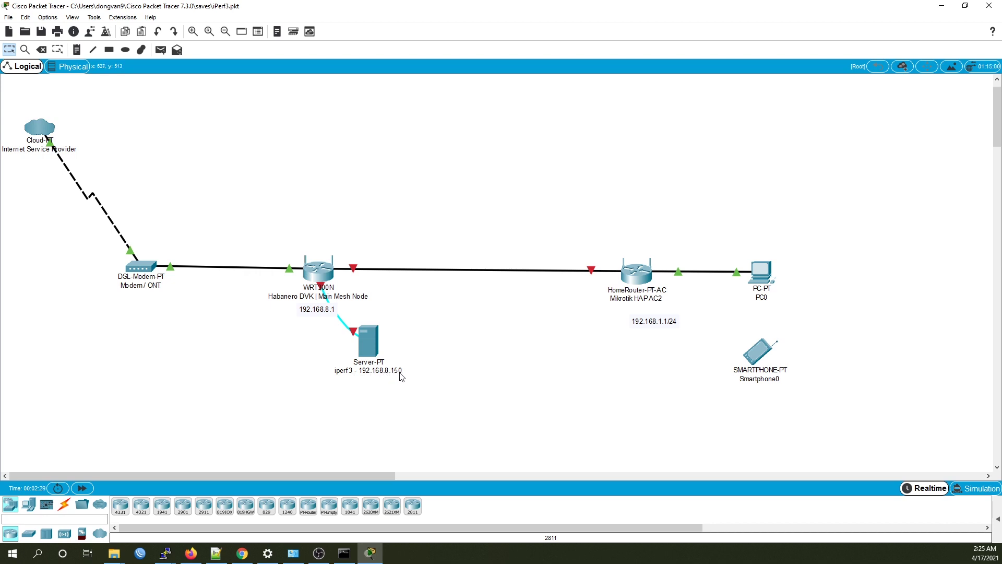
pyautogui.moveTo(723, 203); pyautogui.dragTo(831, 410)
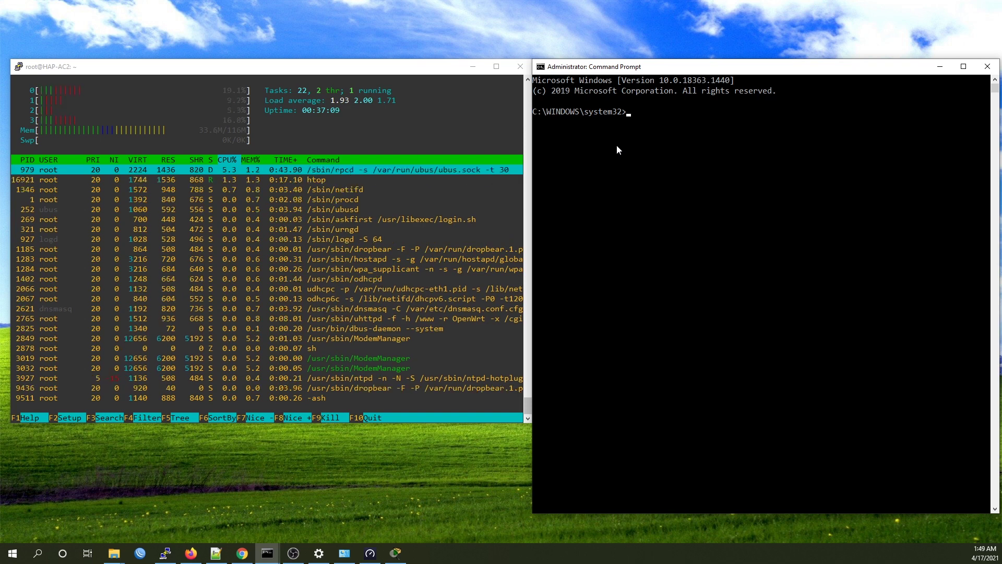
# - Ping the iperf3 server at 192.168.8.150 from the Windows Command Prompt
pyautogui.write('ping 192.16')
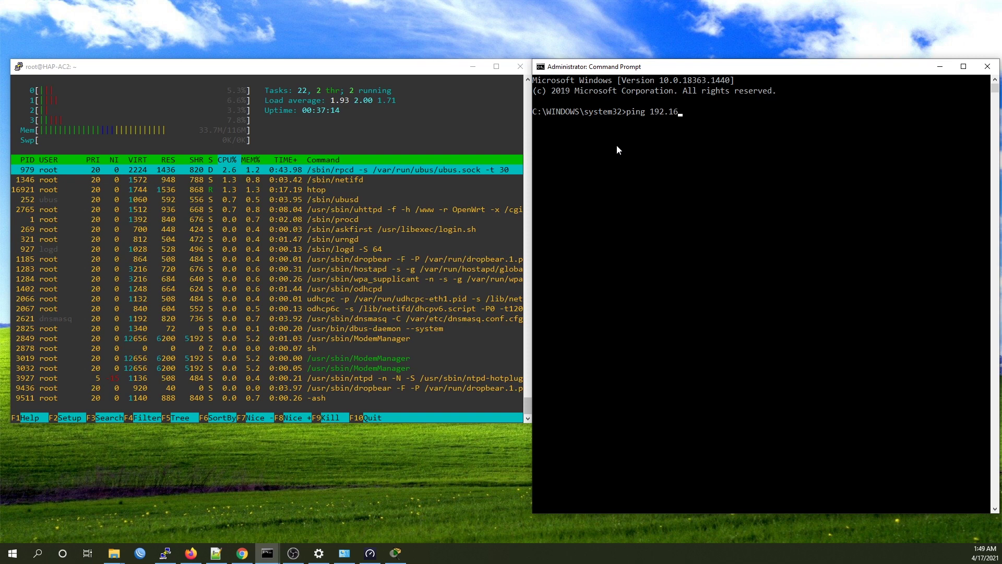
pyautogui.write('8.8.150')
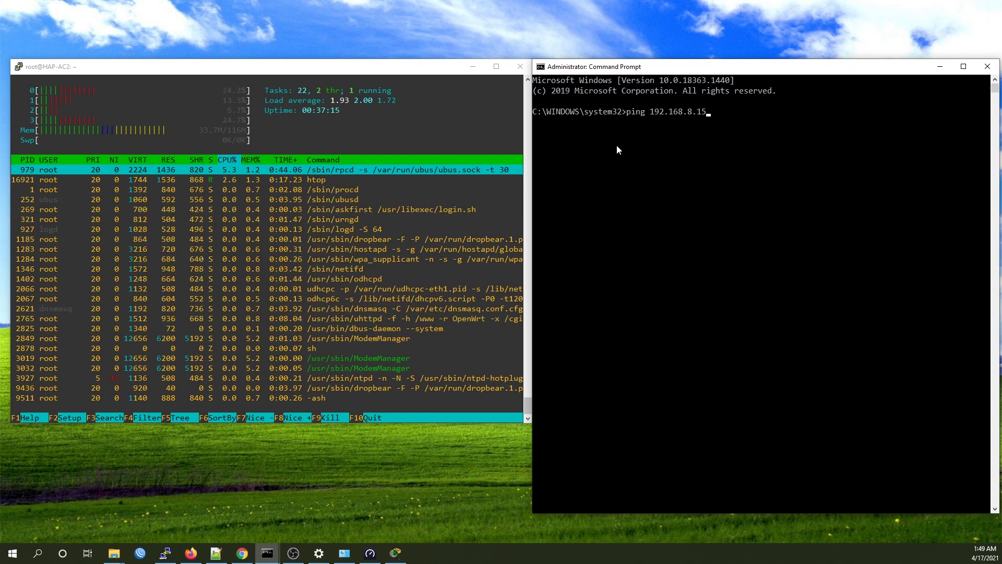
pyautogui.press('Return')
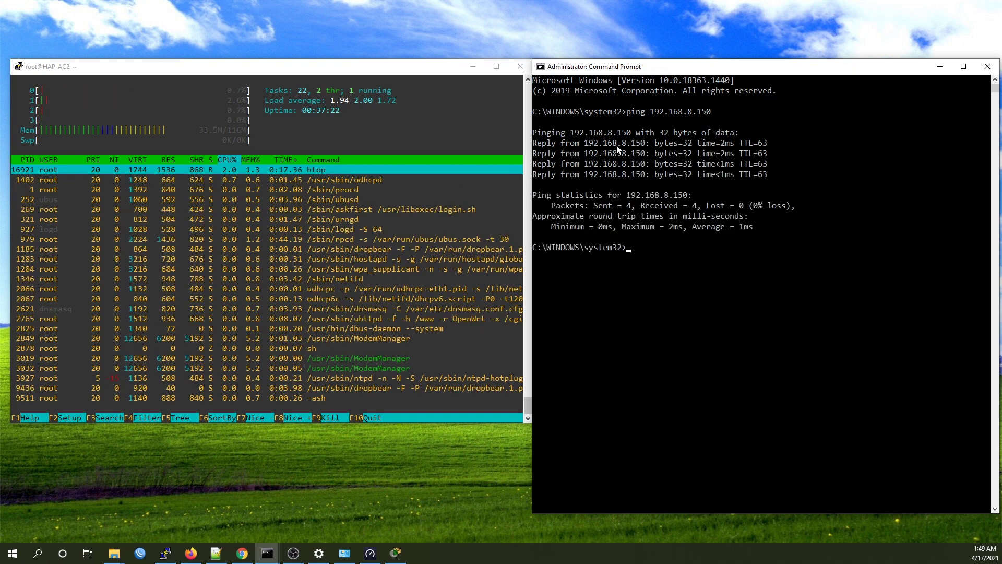
# - Change the Command Prompt's working directory to C:\iperf-3.1.3-win64
pyautogui.write('cd')
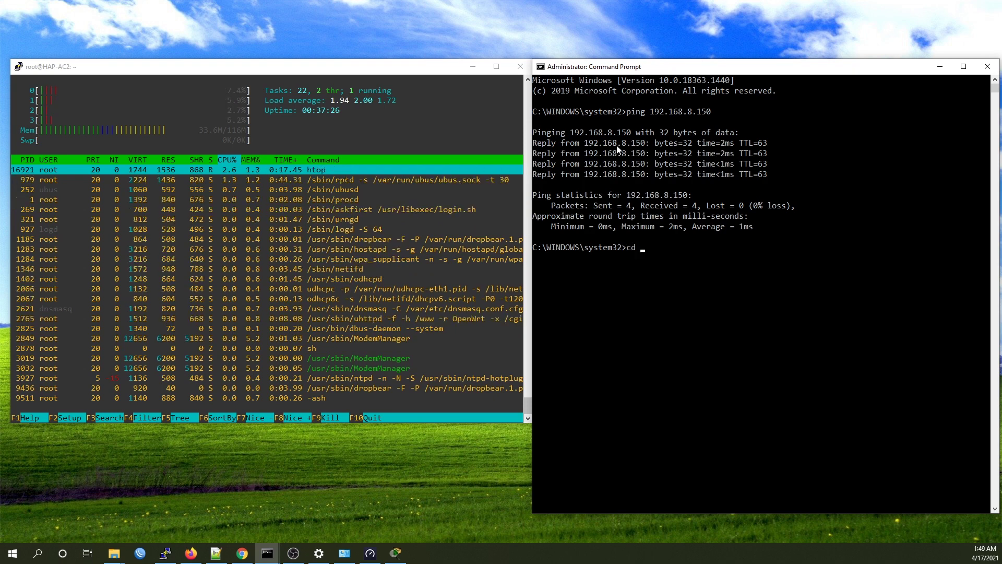
pyautogui.write(' C:\\ip')
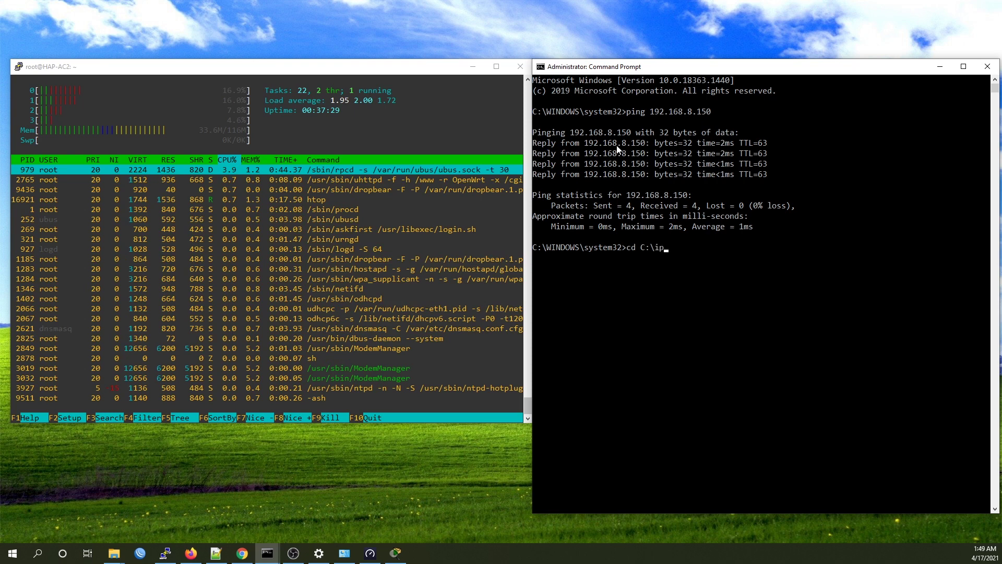
pyautogui.press('Tab')
pyautogui.press('Return')
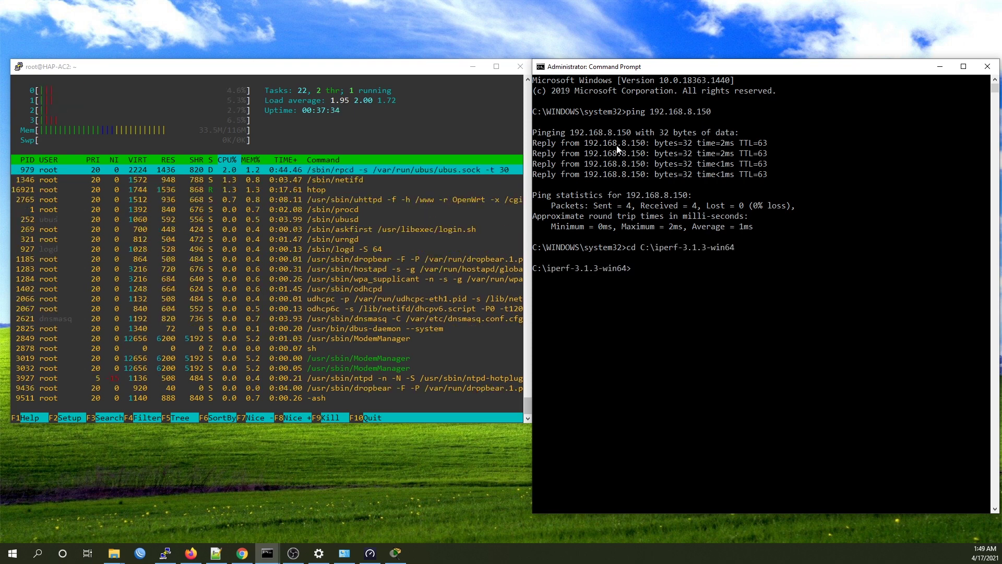
# - Run iperf3.exe as a client against 192.168.8.150 and check the sender bandwidth in the summary
pyautogui.write('i')
pyautogui.press('Tab')
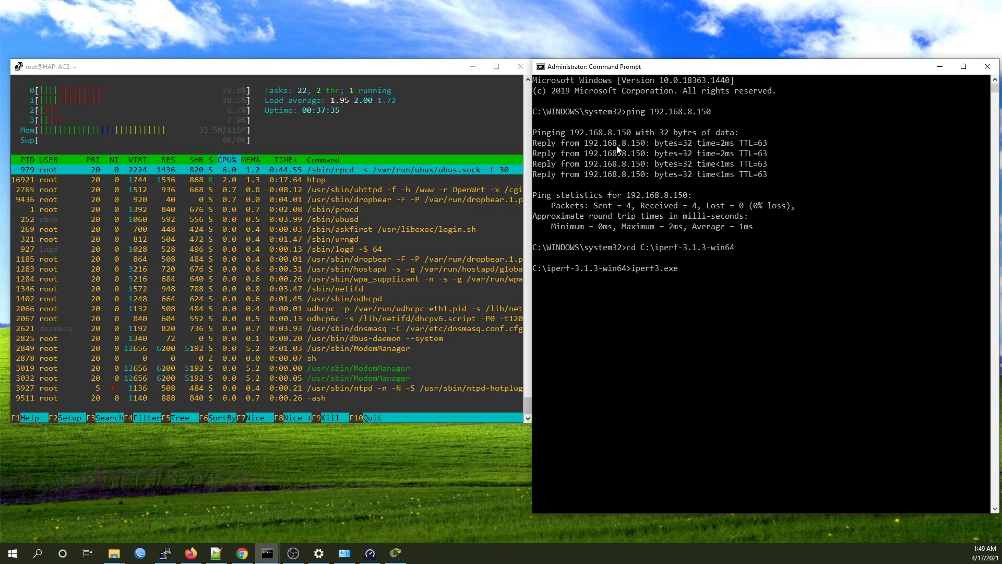
pyautogui.write('-c 192.168.8.1')
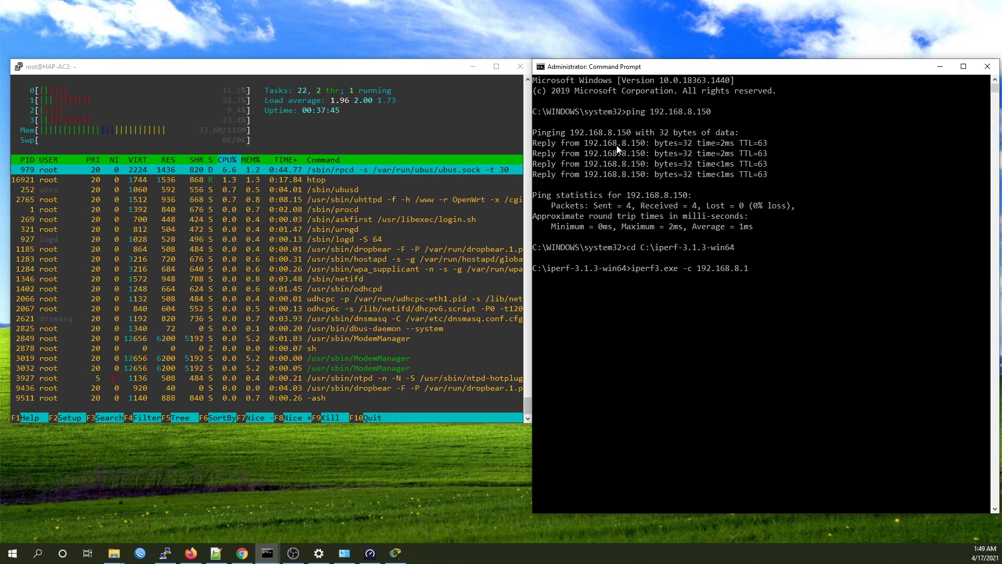
pyautogui.write('50')
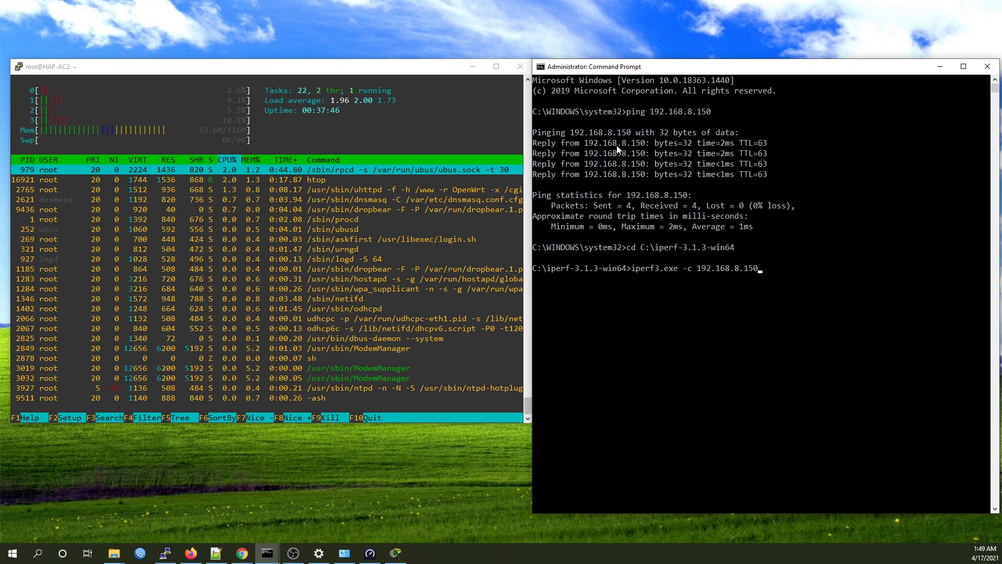
pyautogui.press('Return')
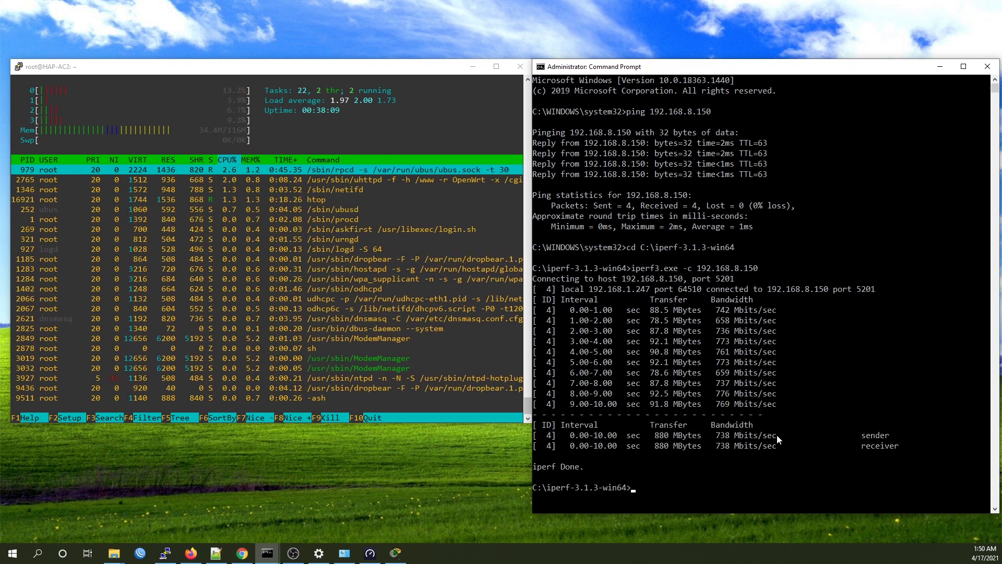
pyautogui.moveTo(776, 434); pyautogui.dragTo(712, 438)
pyautogui.click(791, 435)
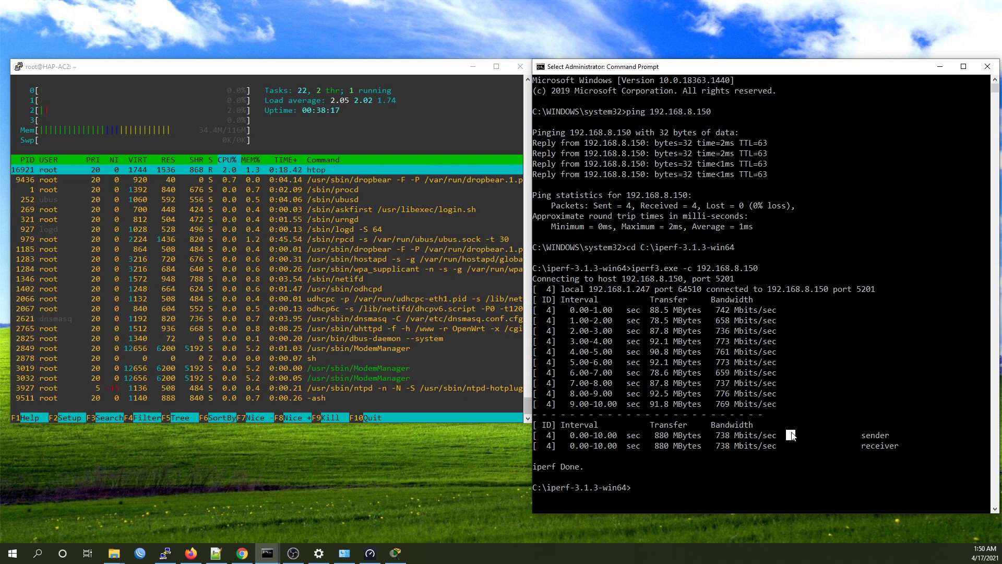
# - Repeat the iperf3 client test against 192.168.8.150 two more times
pyautogui.press('Up')
pyautogui.press('Return')
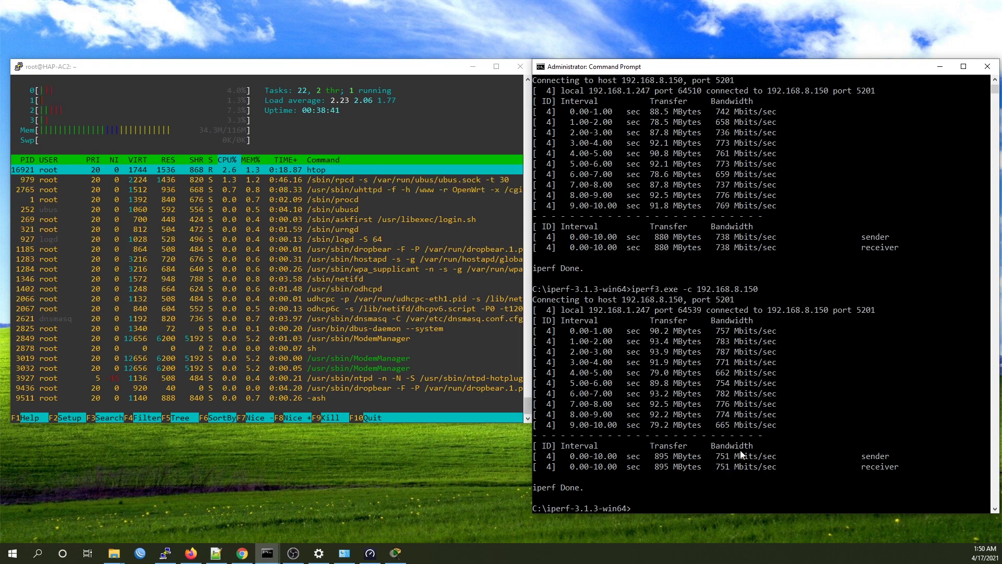
pyautogui.press('Up')
pyautogui.press('Return')
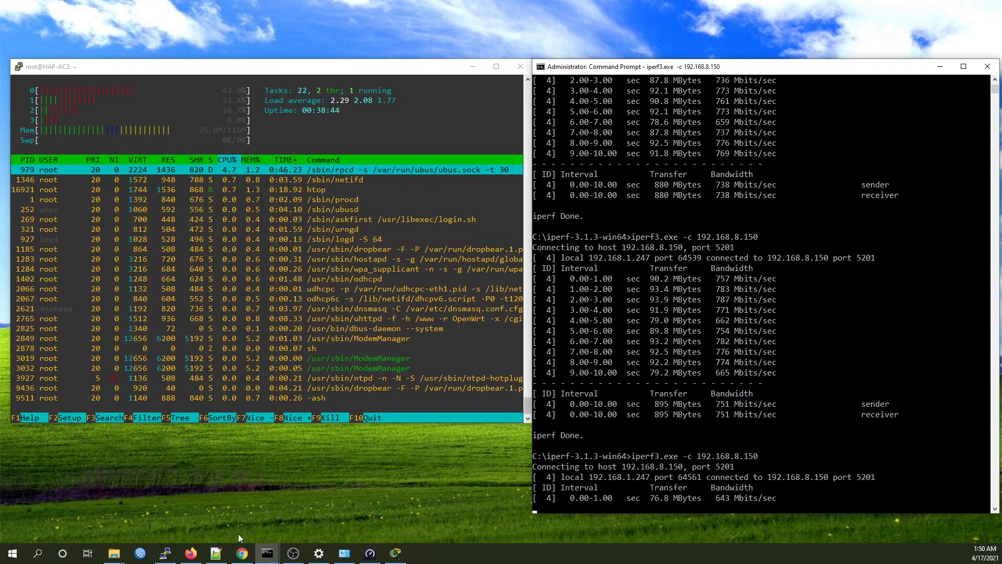
# - Switch to Firefox and display the router's realtime traffic graph for the eth1 interface in LuCI
pyautogui.click(191, 553)
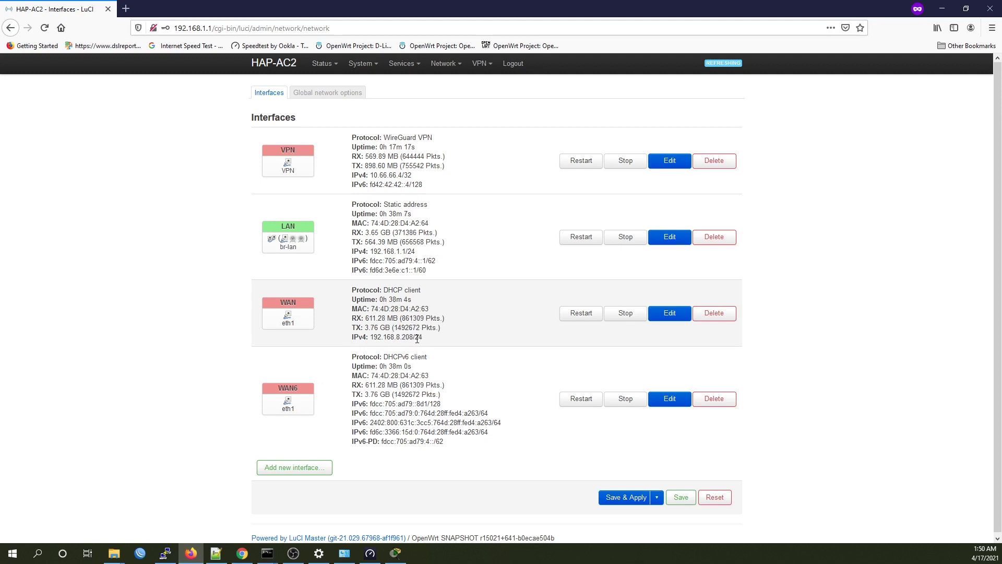
pyautogui.moveTo(330, 62)
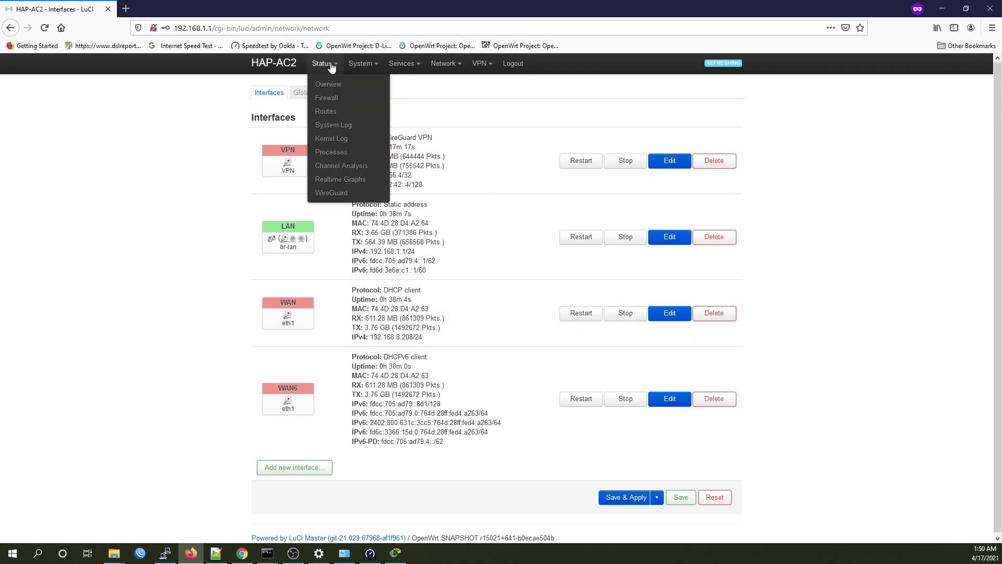
pyautogui.click(342, 181)
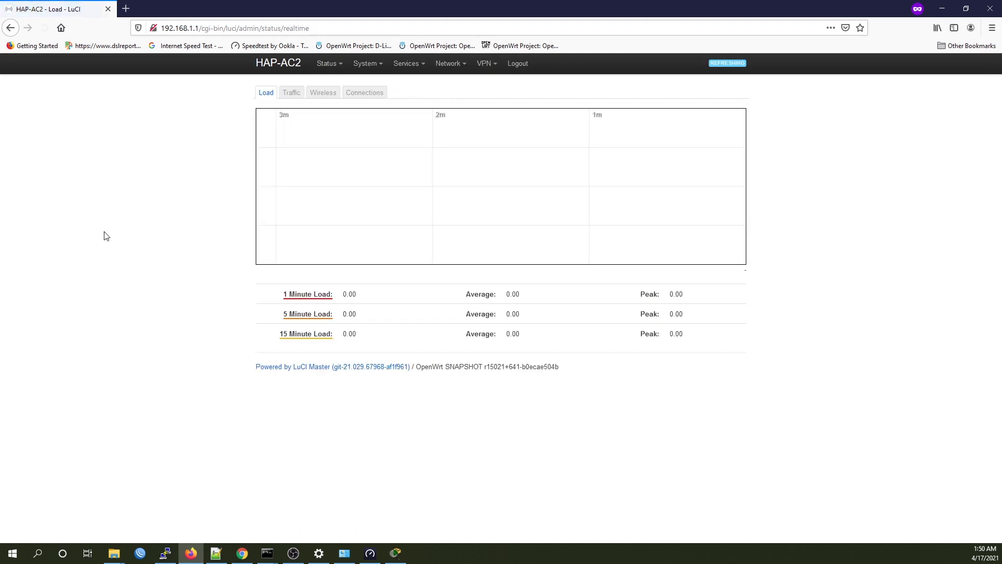
pyautogui.click(293, 98)
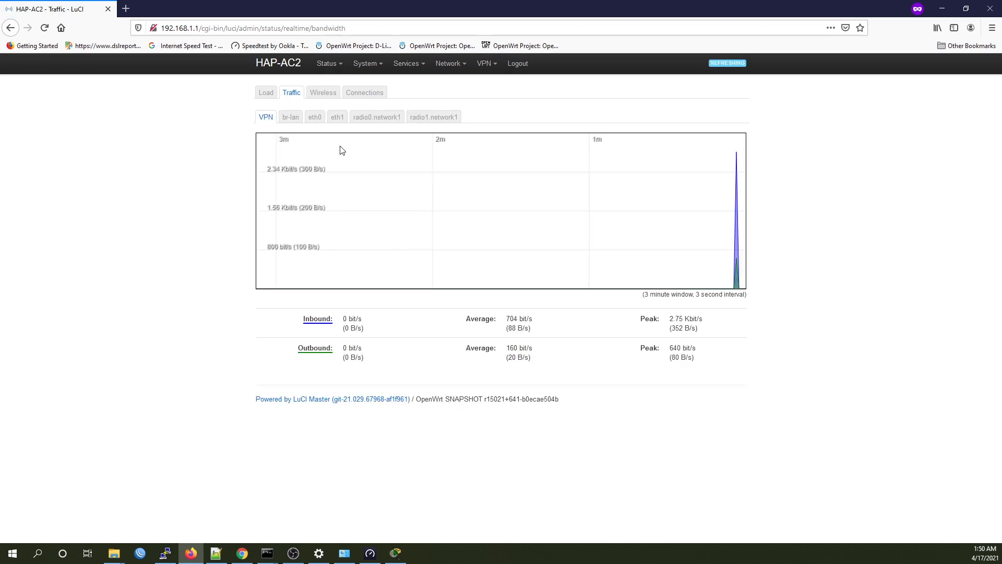
pyautogui.click(338, 118)
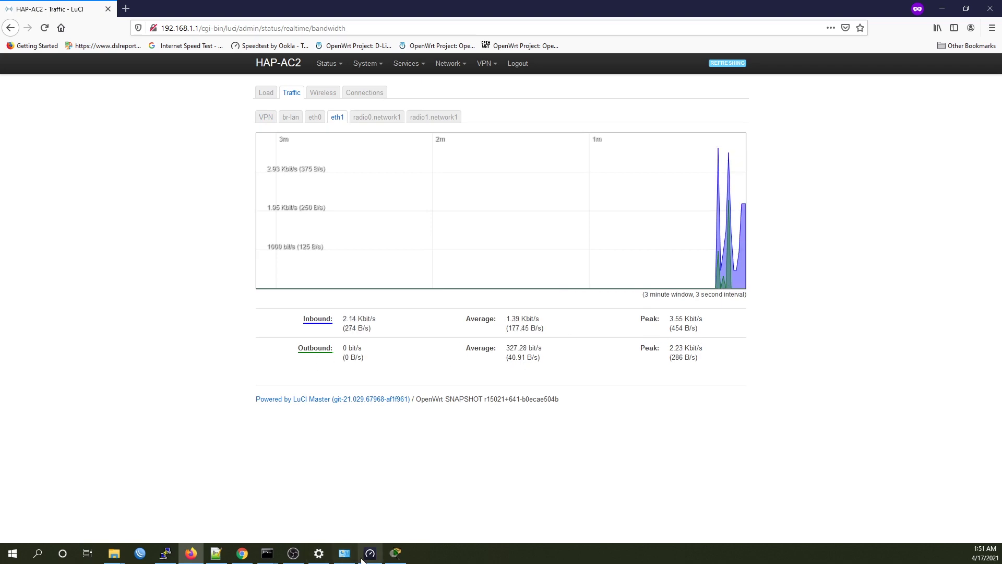
# - Rerun the iperf3 test against 192.168.8.150 in the Command Prompt and return to the eth1 traffic graph to watch it
pyautogui.moveTo(267, 554)
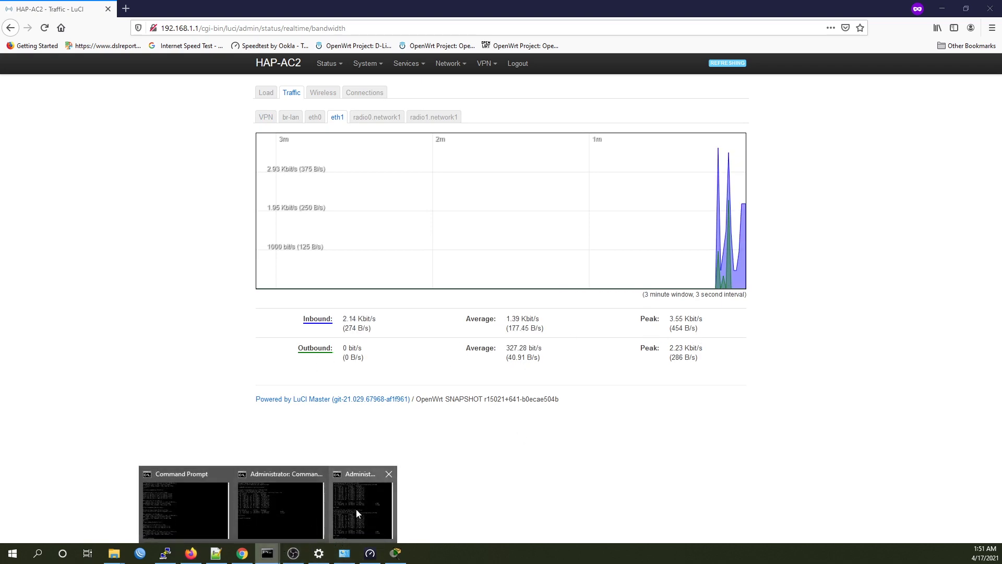
pyautogui.click(356, 508)
pyautogui.press('Up')
pyautogui.press('Return')
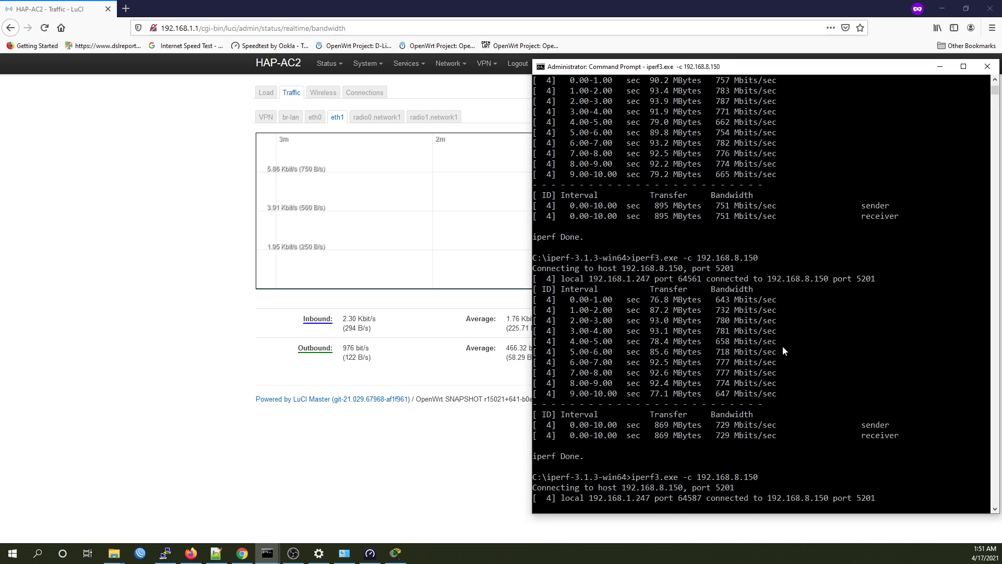
pyautogui.click(476, 443)
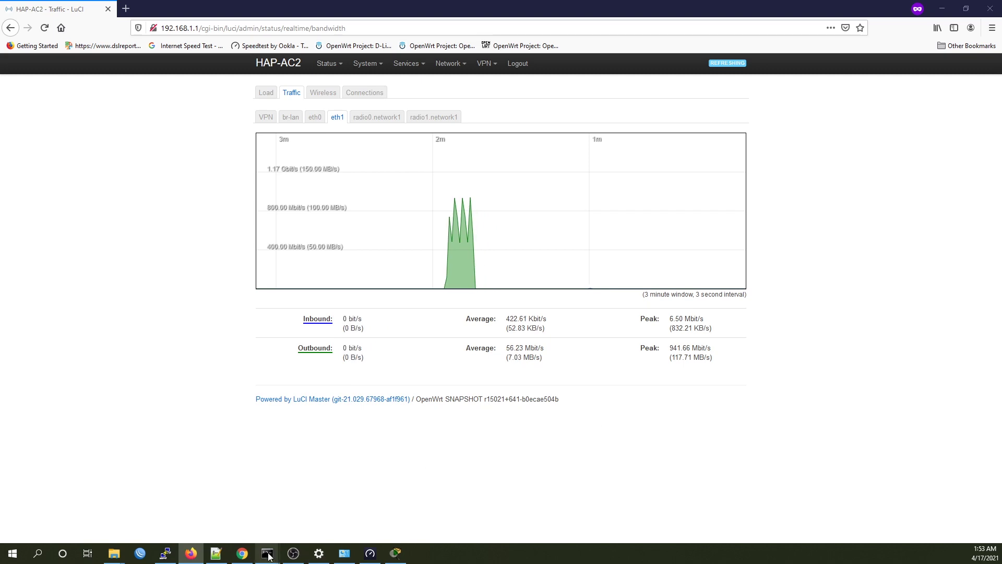
# - Try to run iperf3.exe in the Command Prompt with the -d option inserted before the server address, as -c -d 192.168.8.150
pyautogui.moveTo(267, 552)
pyautogui.click(352, 511)
pyautogui.press('Up')
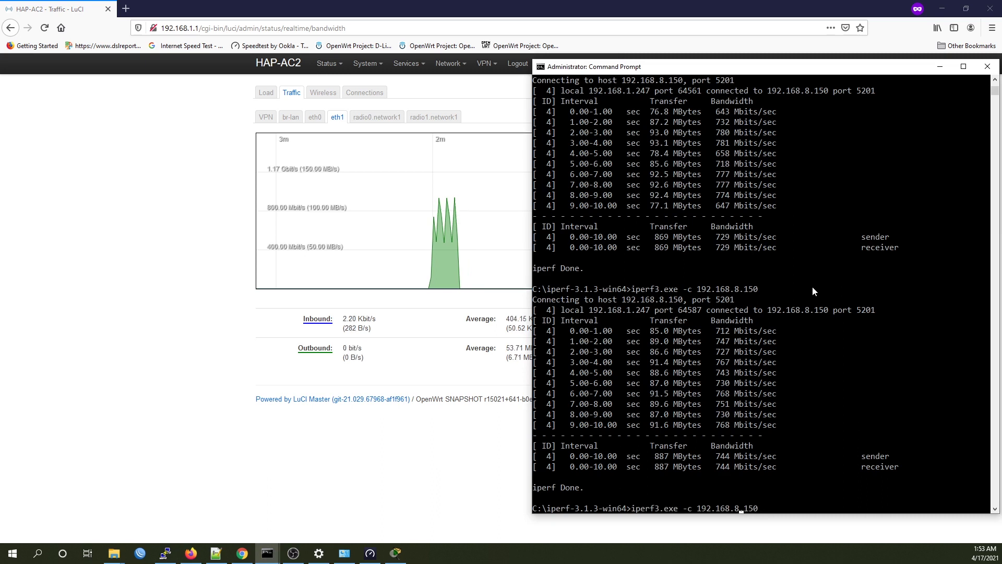
pyautogui.write('-d')
pyautogui.press('Return')
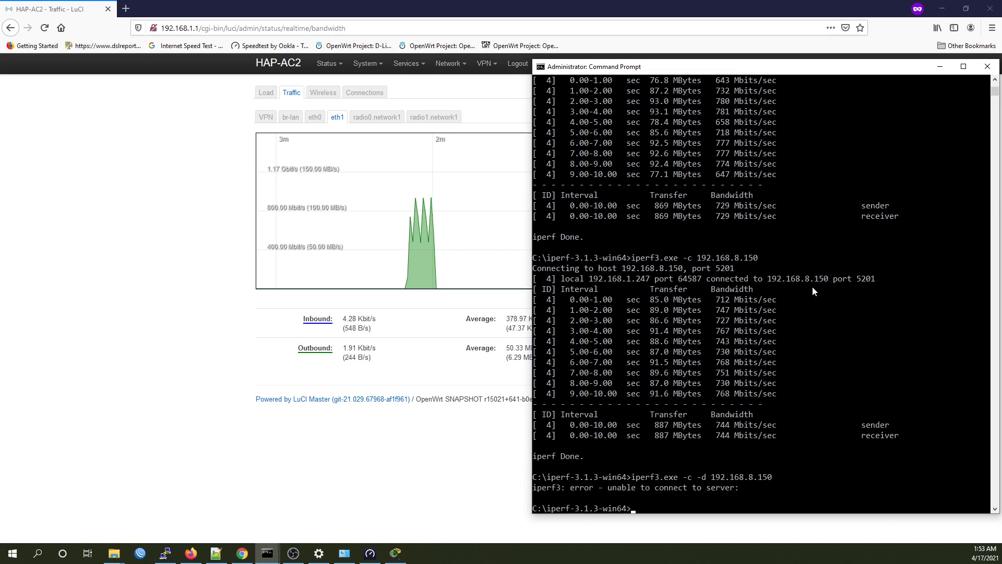
# - Correct the iperf3 command so -d follows the server address and run iperf3.exe -c 192.168.8.150 -d
pyautogui.press('Up')
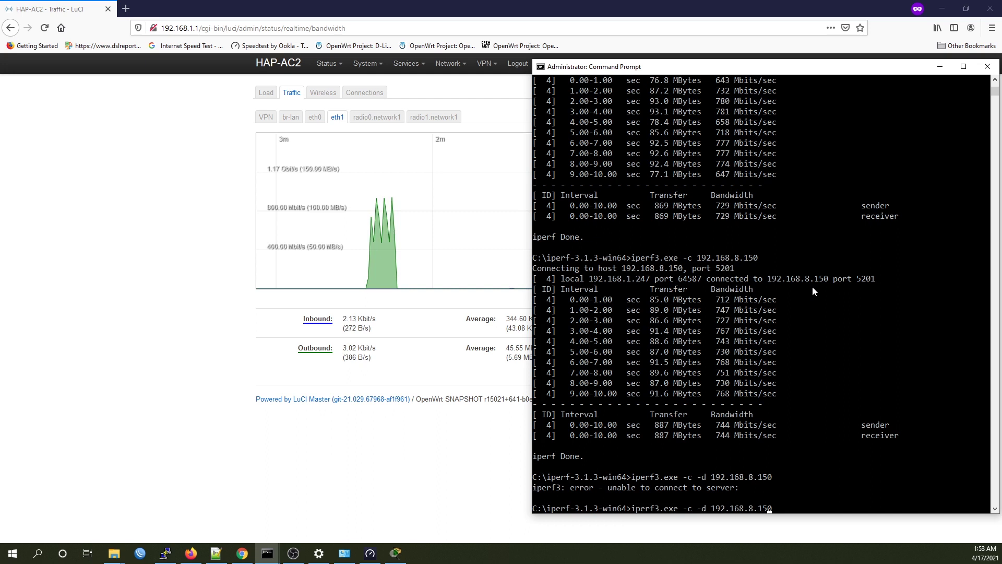
pyautogui.press('Left')
pyautogui.press('Left')
pyautogui.press('Left')
pyautogui.press('Left')
pyautogui.press('Left')
pyautogui.press('Left')
pyautogui.press('Left')
pyautogui.press('BackSpace')
pyautogui.press('BackSpace')
pyautogui.press('BackSpace')
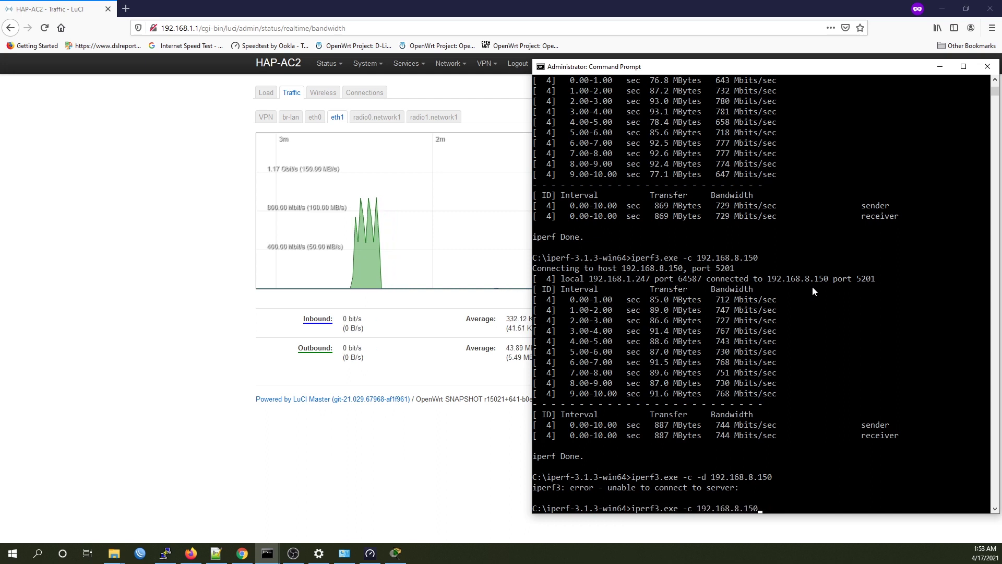
pyautogui.write('-d')
pyautogui.press('Return')
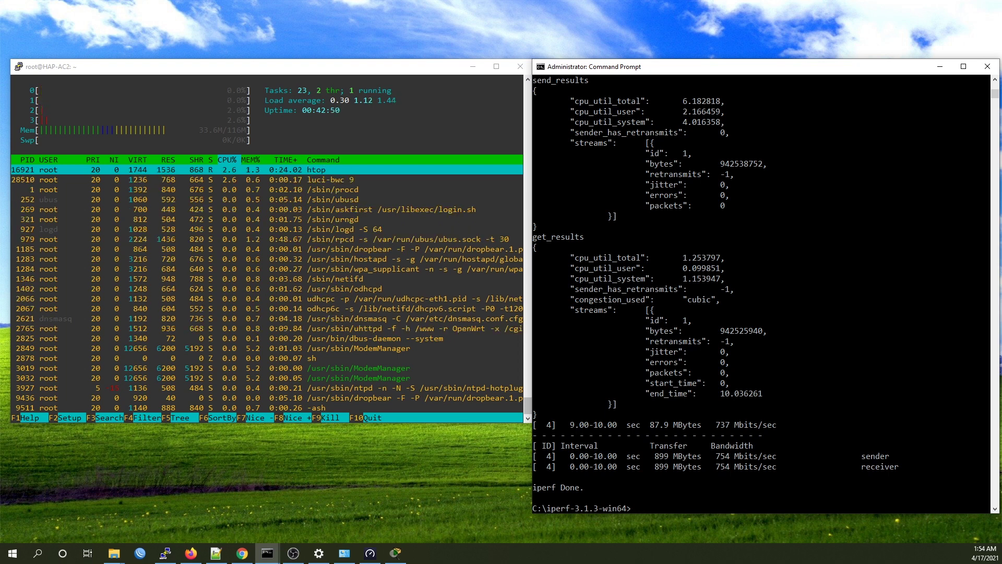
# - Switch back to the router's LuCI page and display the realtime traffic graph for the wlan1 interface
pyautogui.hotkey('alt', 'Tab')
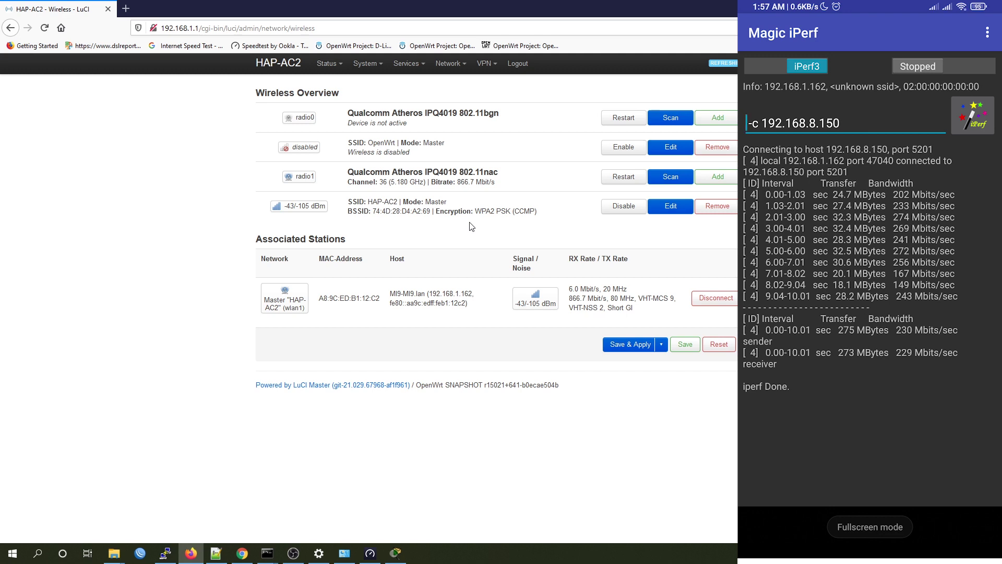
pyautogui.moveTo(336, 68)
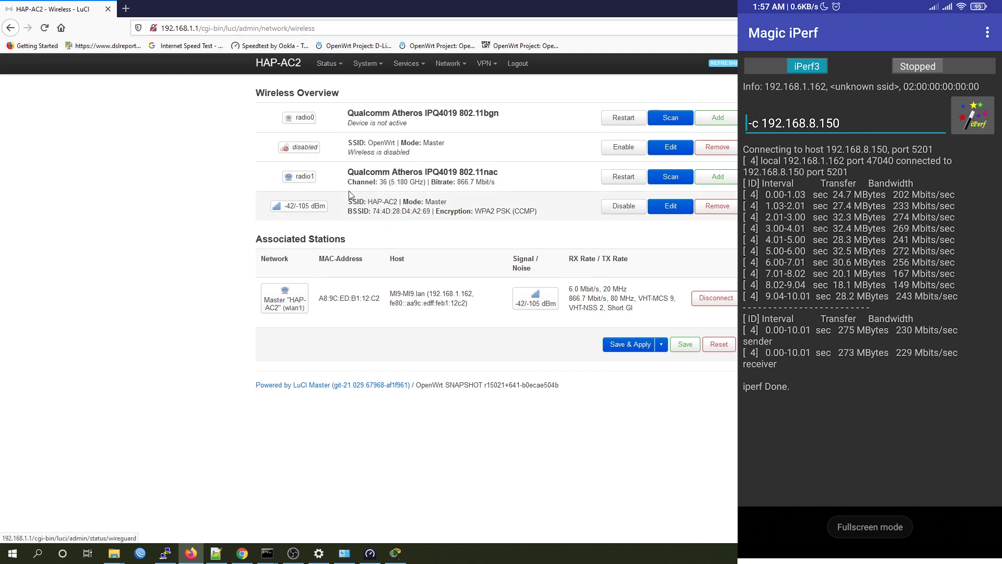
pyautogui.click(350, 179)
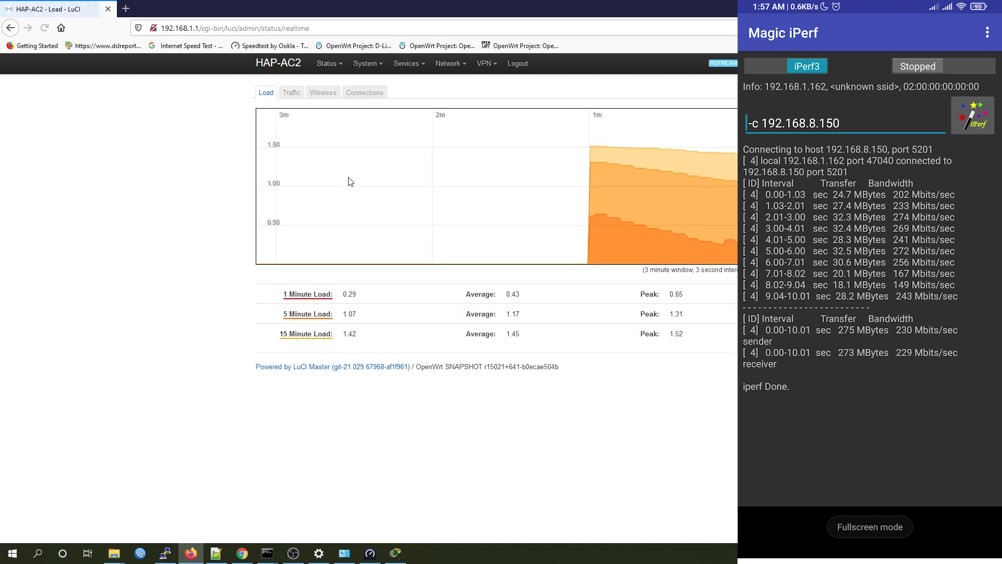
pyautogui.click(299, 98)
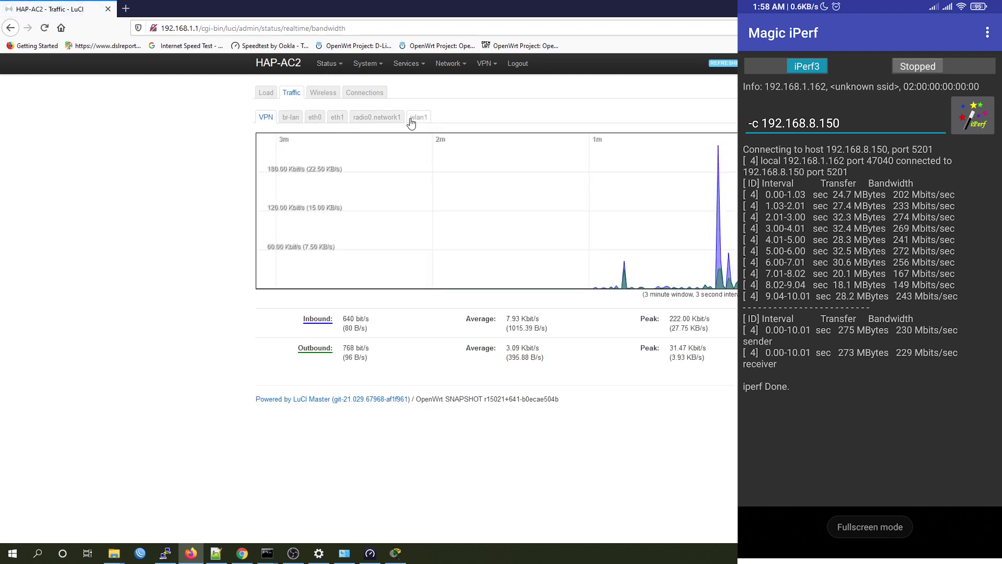
pyautogui.click(422, 119)
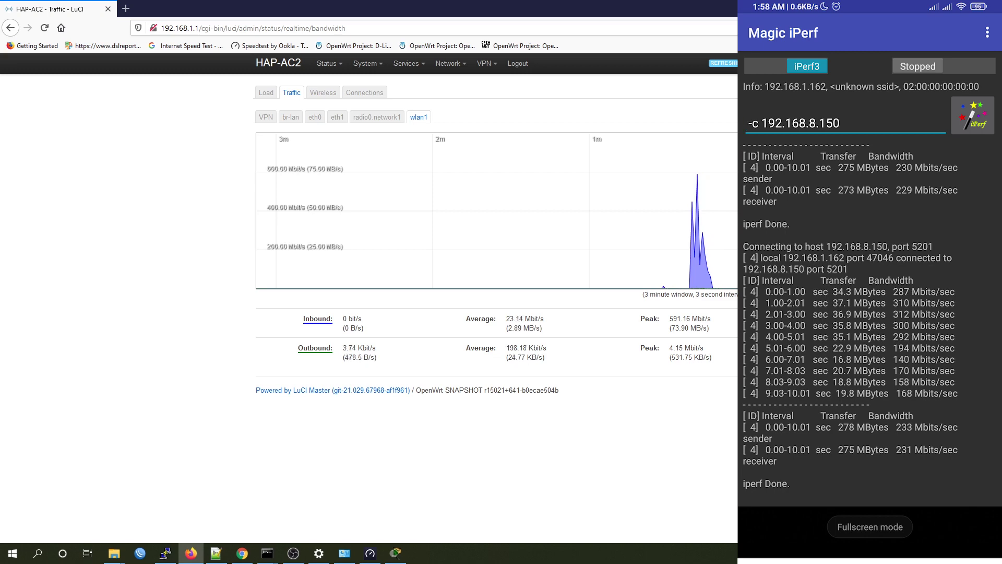
# - Bring up the htop terminal at a smaller size and start the Magic iPerf test with -c 192.168.8.150 -d
pyautogui.hotkey('alt', 'Tab')
pyautogui.moveTo(425, 396); pyautogui.dragTo(451, 383)
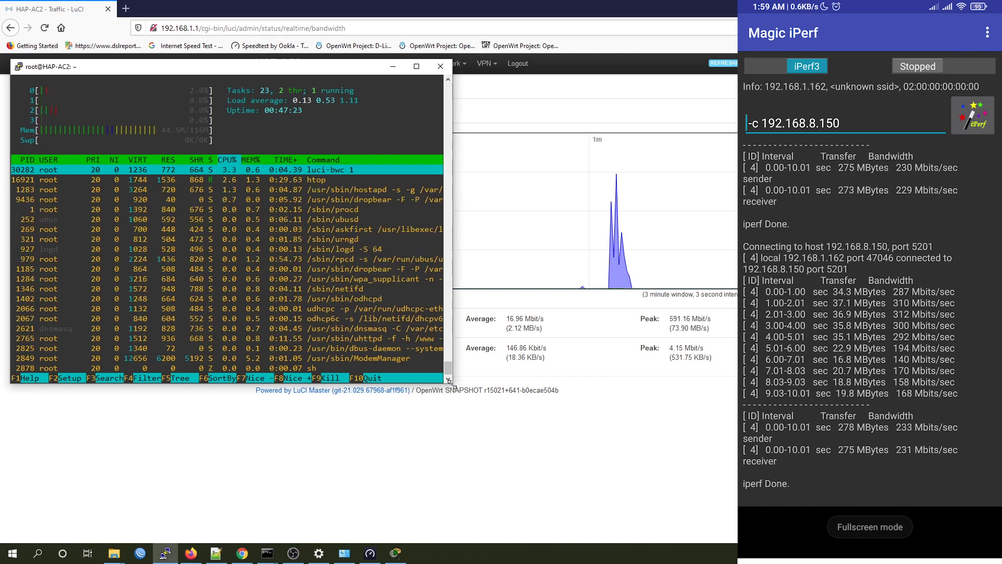
pyautogui.click(841, 124)
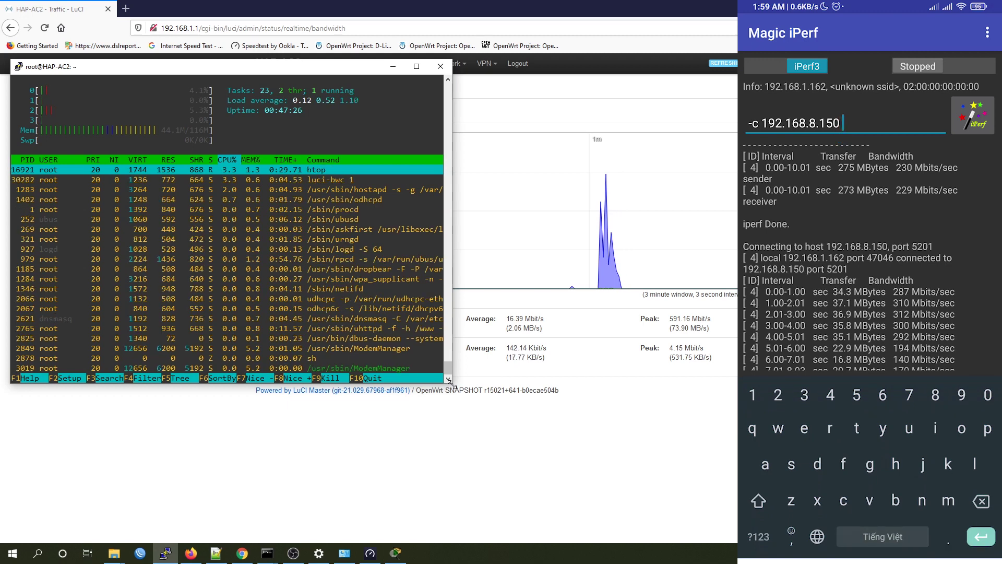
pyautogui.click(758, 536)
pyautogui.write('-d')
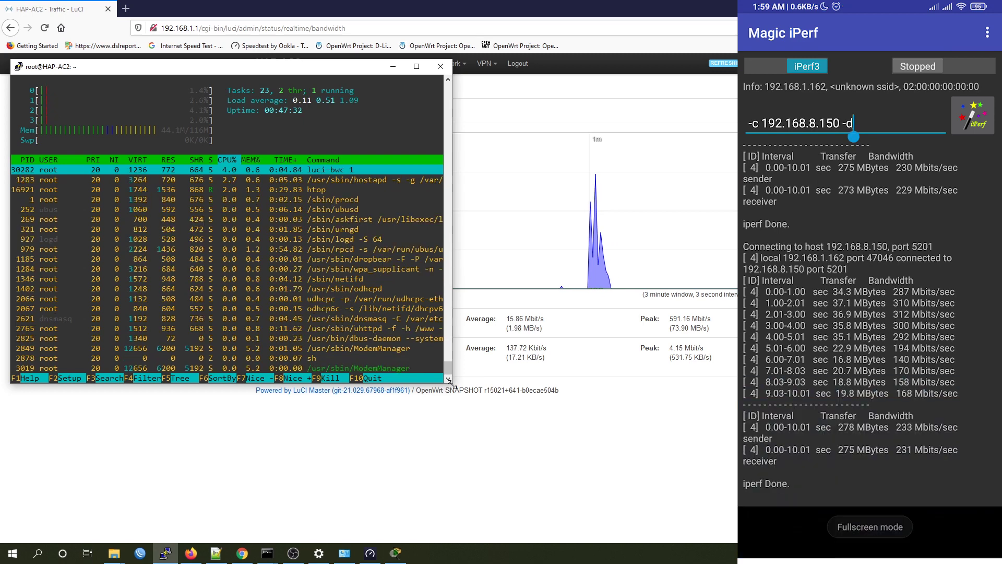
pyautogui.click(917, 66)
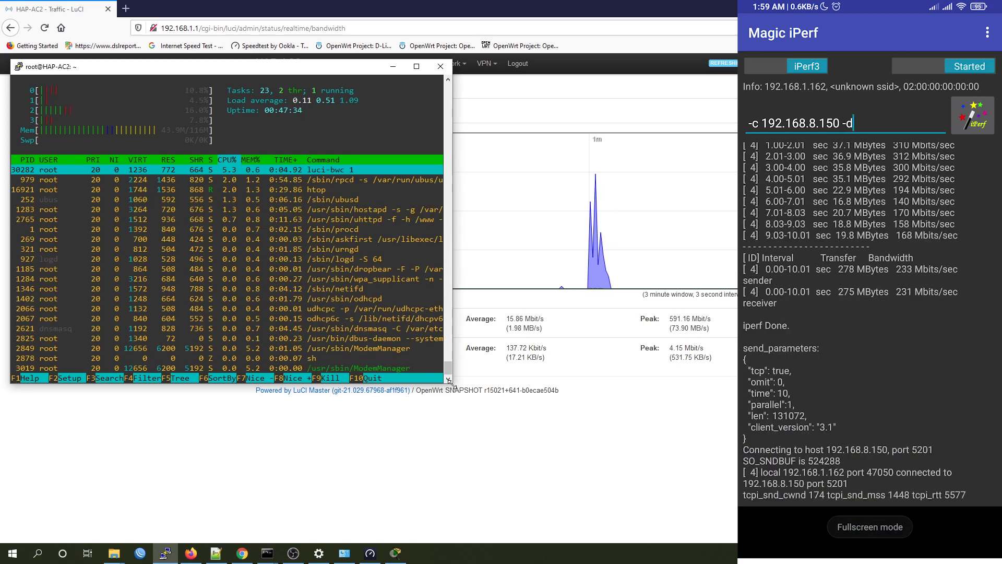